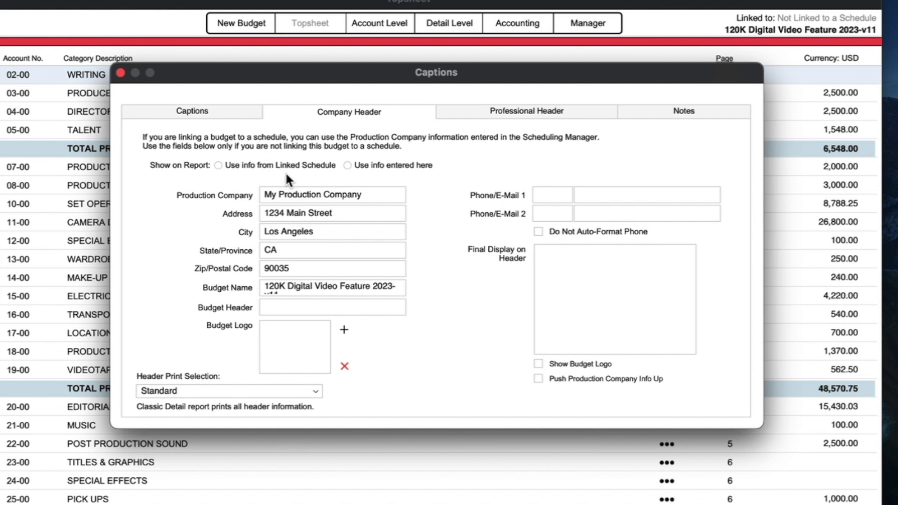
Step: Set the company header to use info from the linked schedule and link the budget to the Hotel Cucaracha 2023-4 schedule
click(219, 165)
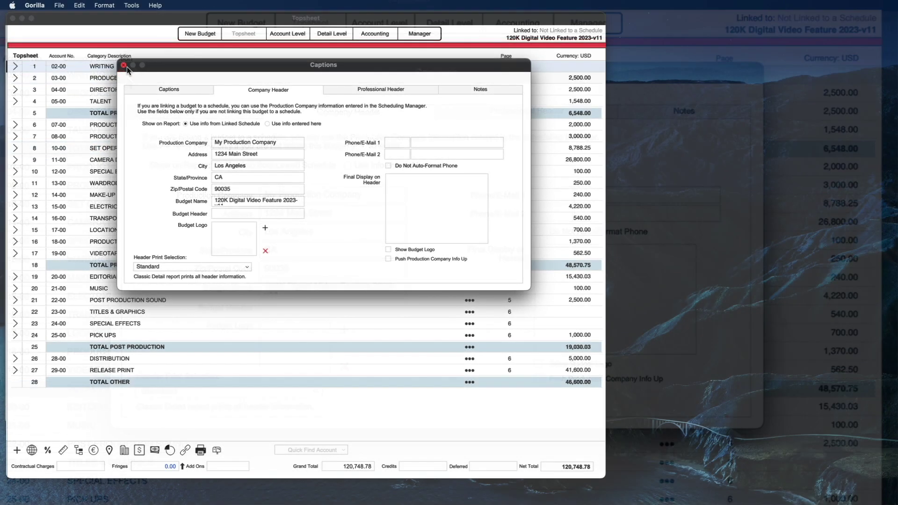
click(120, 73)
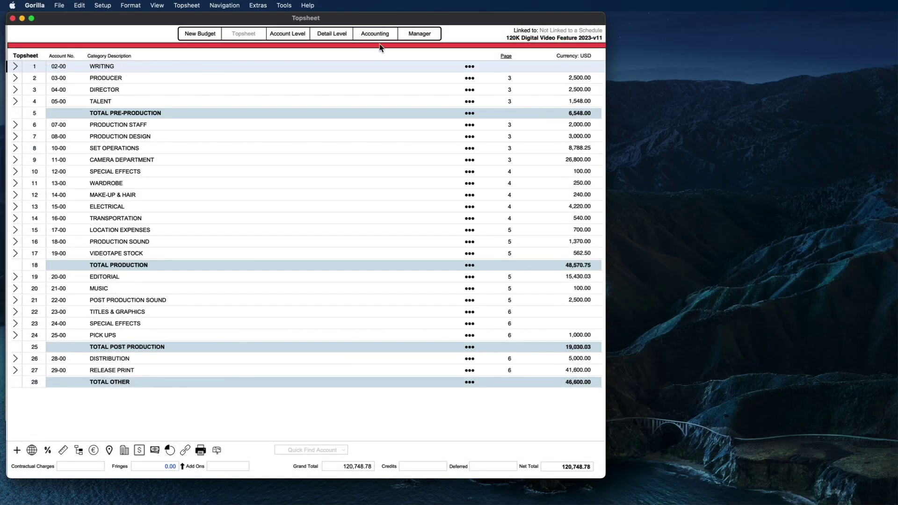
click(185, 451)
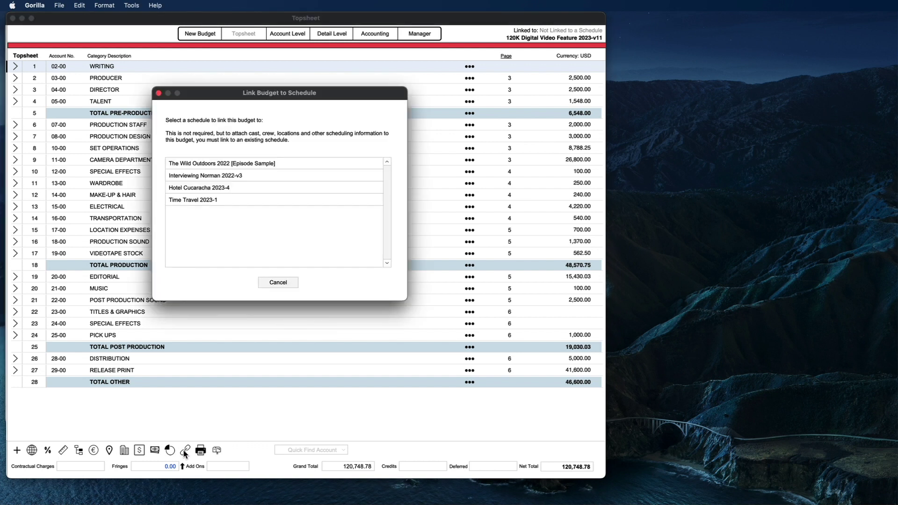
click(201, 188)
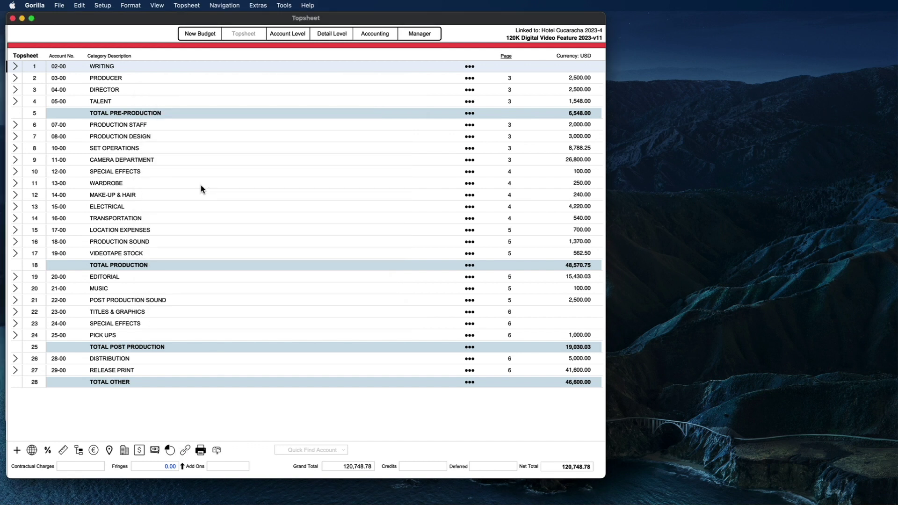
Step: Review the logo and report header info of the Hotel Cucaracha 2023-4 schedule, and return to the 120K Digital Video Feature 2023-v11 budget
click(418, 35)
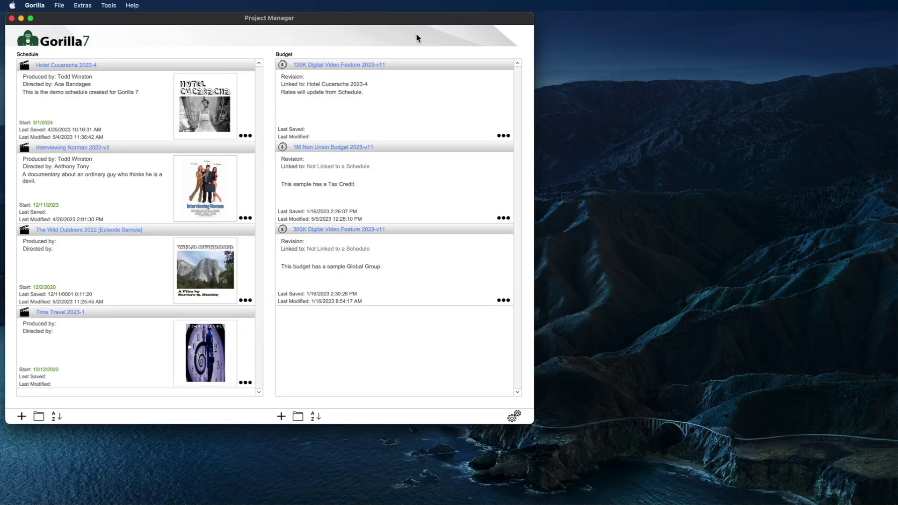
click(245, 135)
click(191, 98)
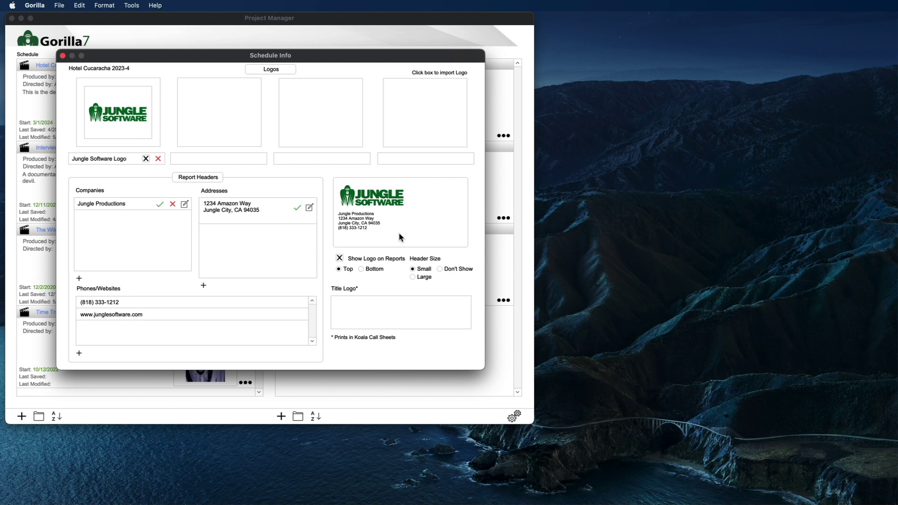
click(63, 56)
click(322, 65)
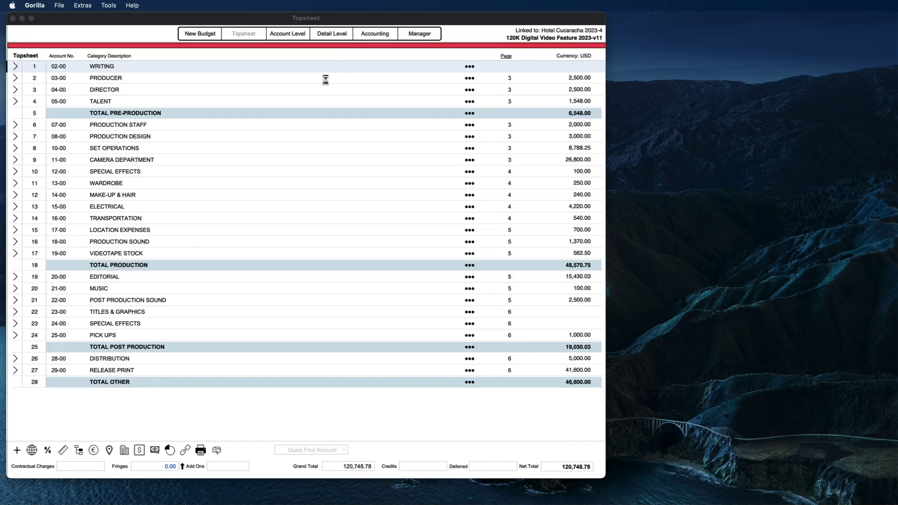
Step: Preview the Topsheet report and place its window beside the budget to examine the company header
click(200, 451)
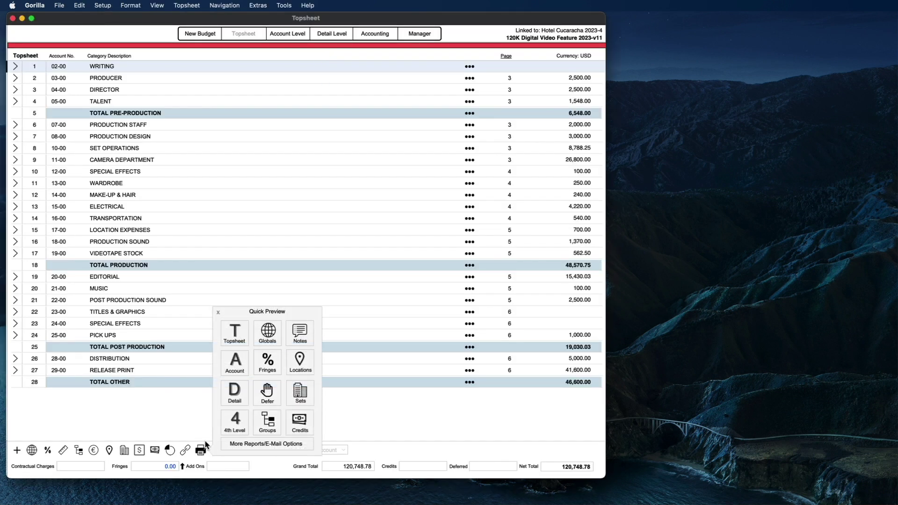
click(229, 338)
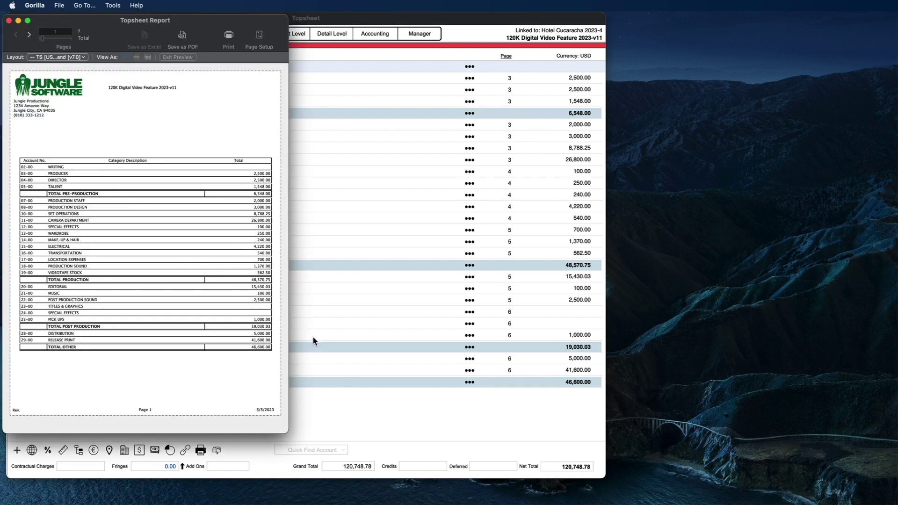
drag(153, 33, 743, 26)
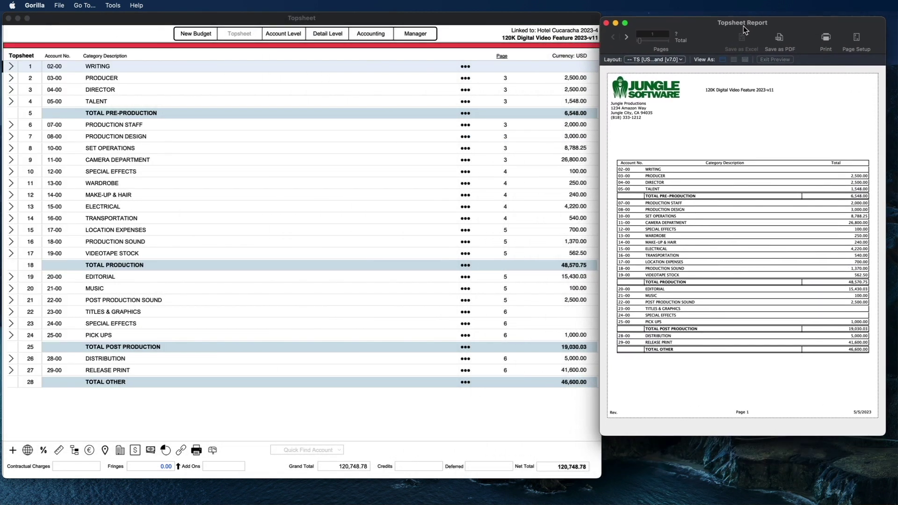
Step: Switch the budget's company header to use the info entered here and check it in a Topsheet report preview
click(53, 19)
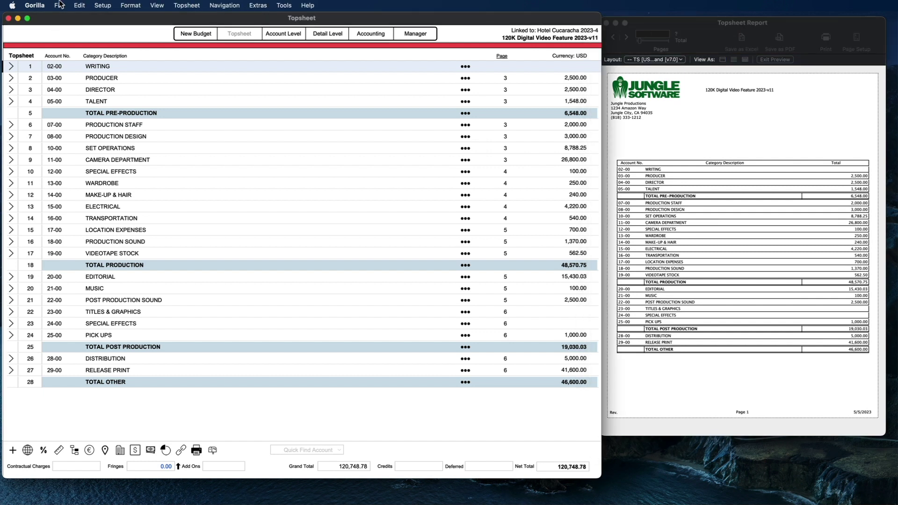
click(103, 5)
click(103, 36)
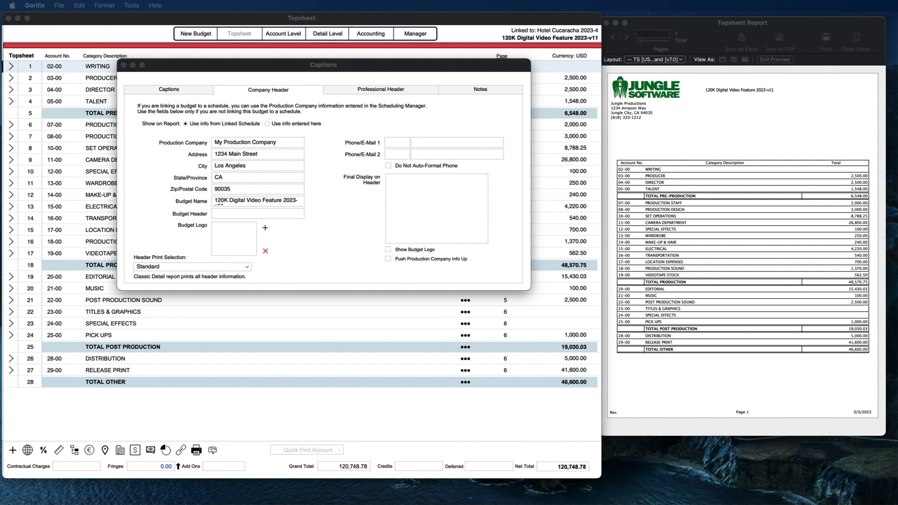
click(267, 124)
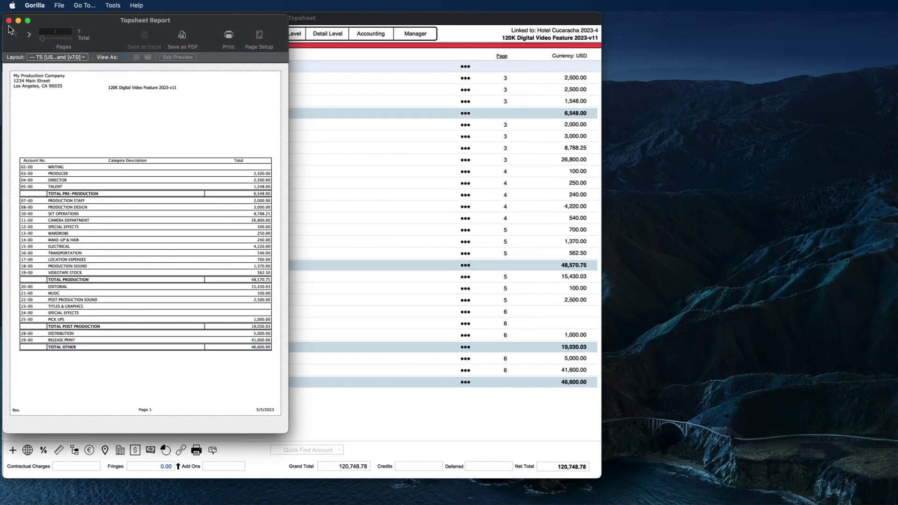
click(8, 20)
Step: Insert THREE-GORILLA-LOGO.png as the budget logo in the company header and enable showing the logo
click(107, 5)
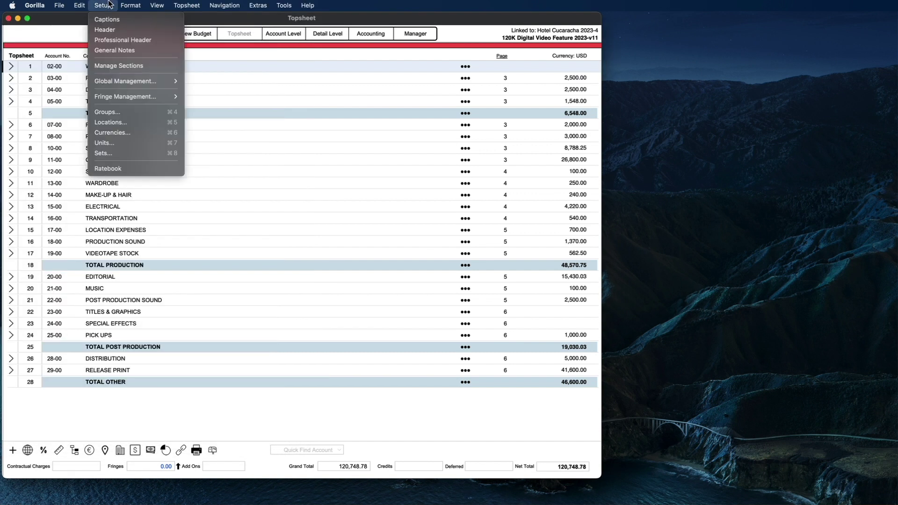
click(114, 31)
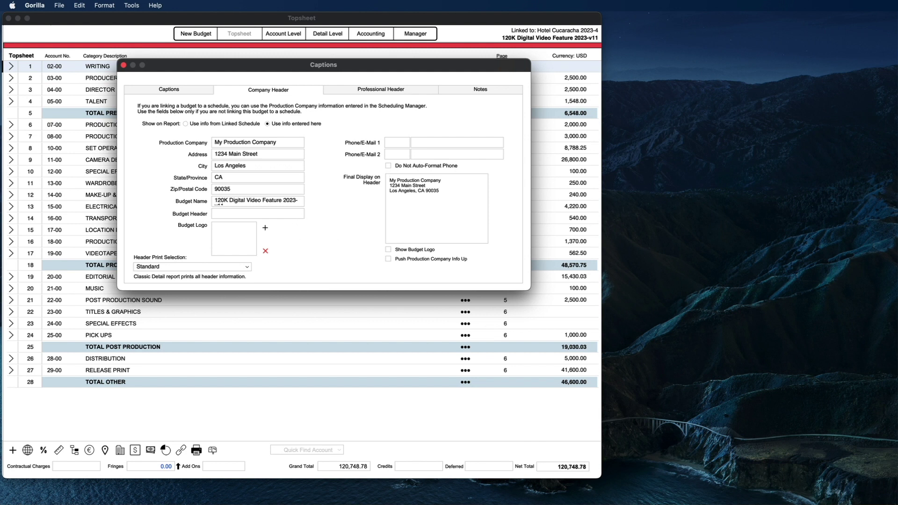
click(265, 230)
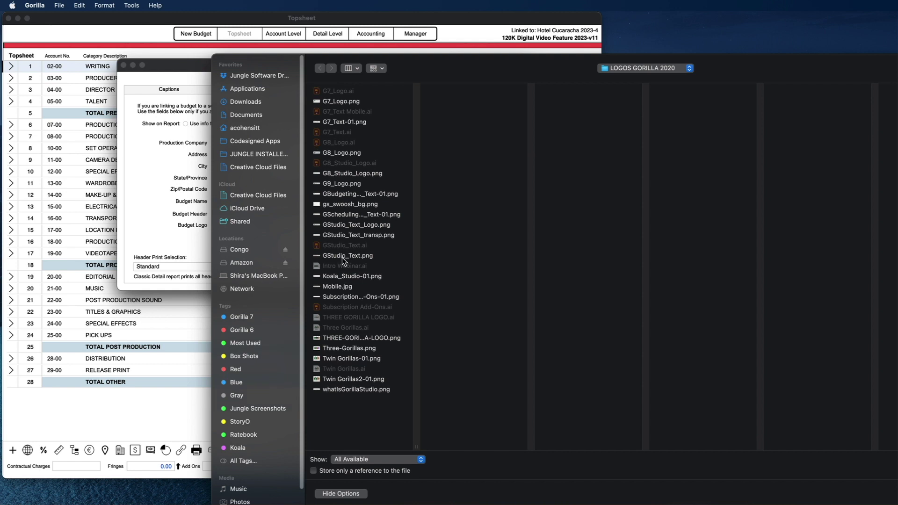
click(346, 338)
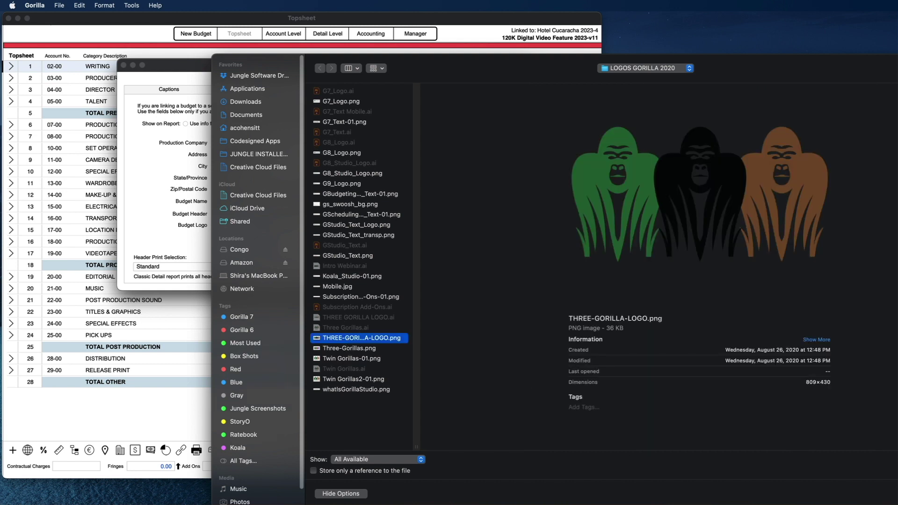
key(Return)
click(318, 242)
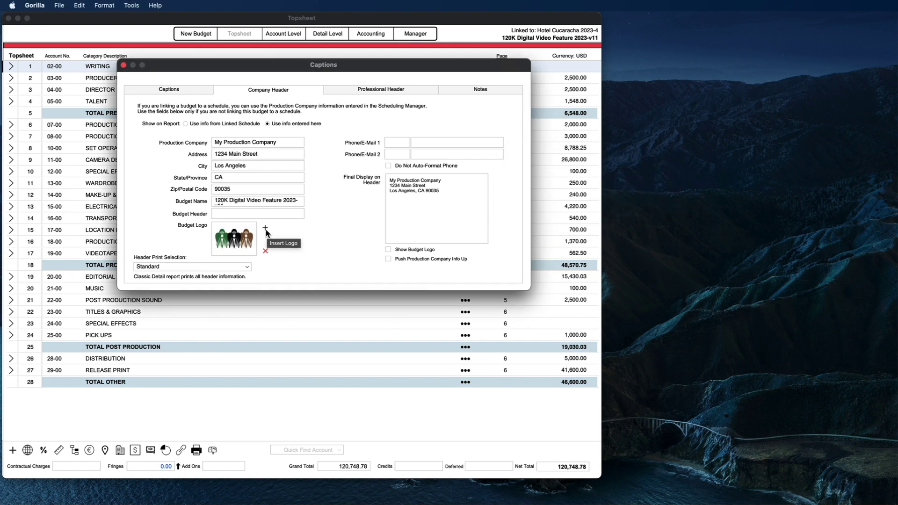
click(389, 251)
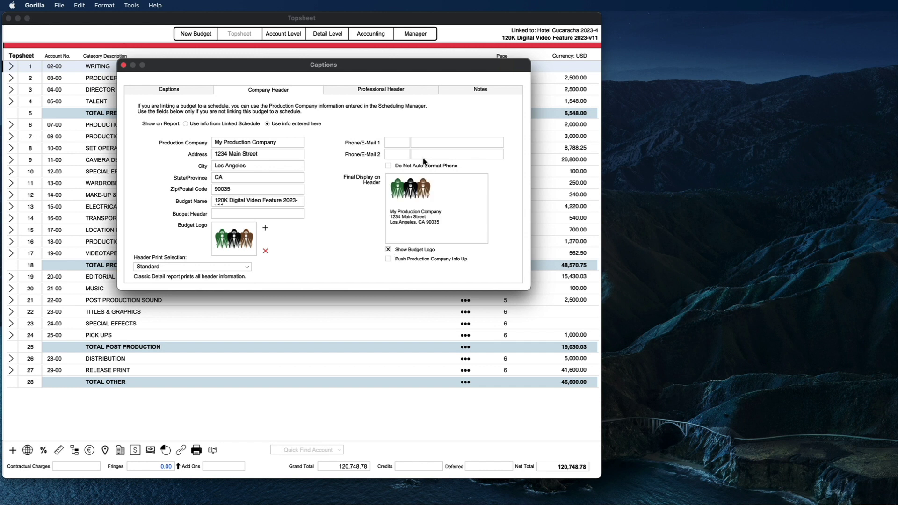
Step: Add the company's office phone number as the first contact in the header and check it in the Topsheet report preview
click(395, 146)
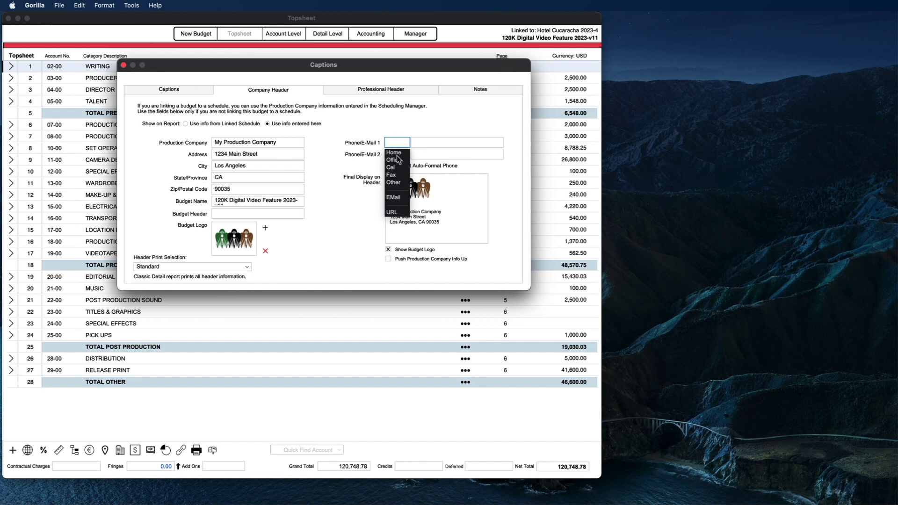
click(399, 161)
text(8185551212)
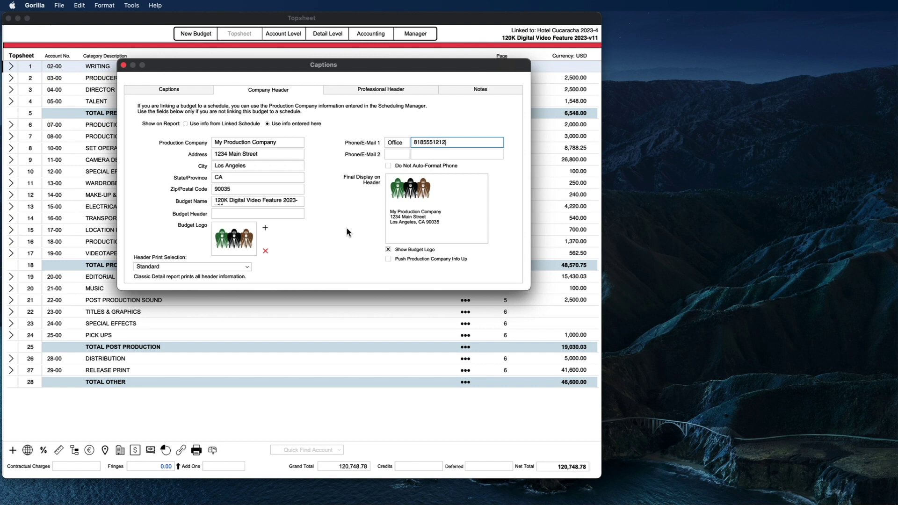
key(Return)
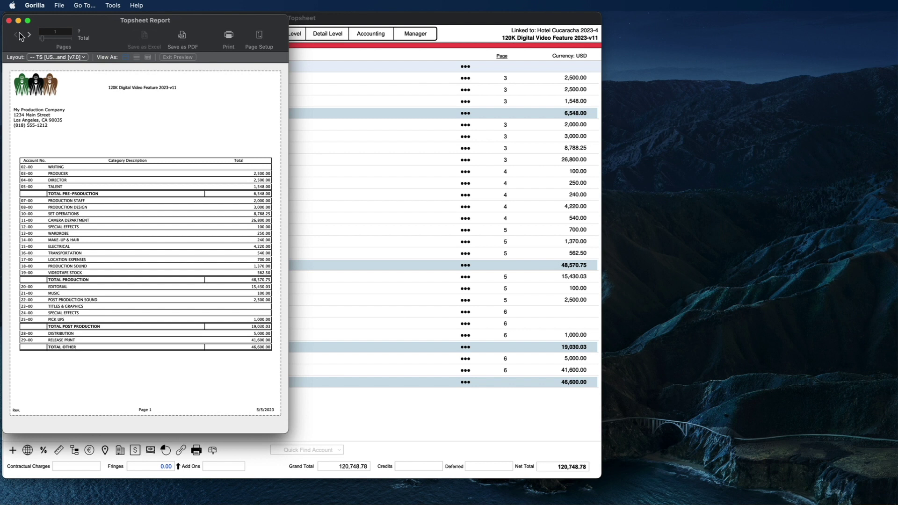
click(8, 20)
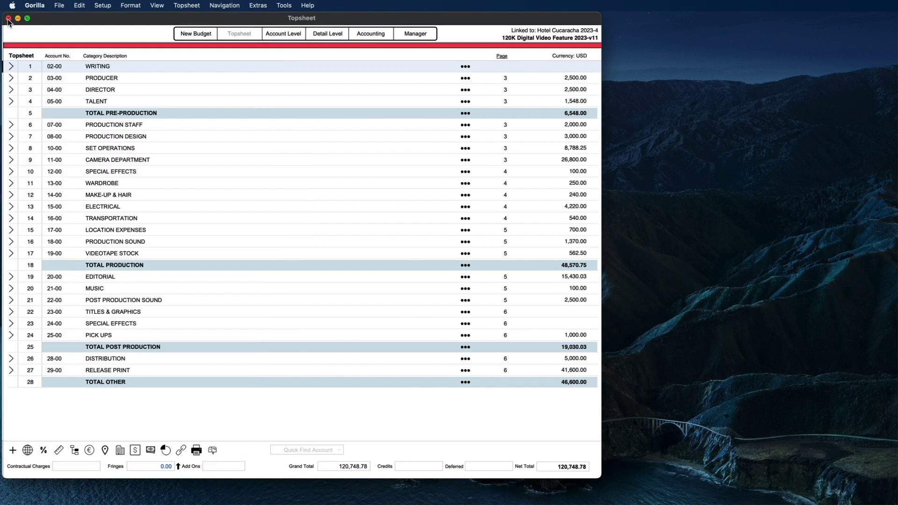
Step: Add the Director and the Director of Photography from the linked schedule's crew to the left side of the report captions
click(107, 6)
click(118, 19)
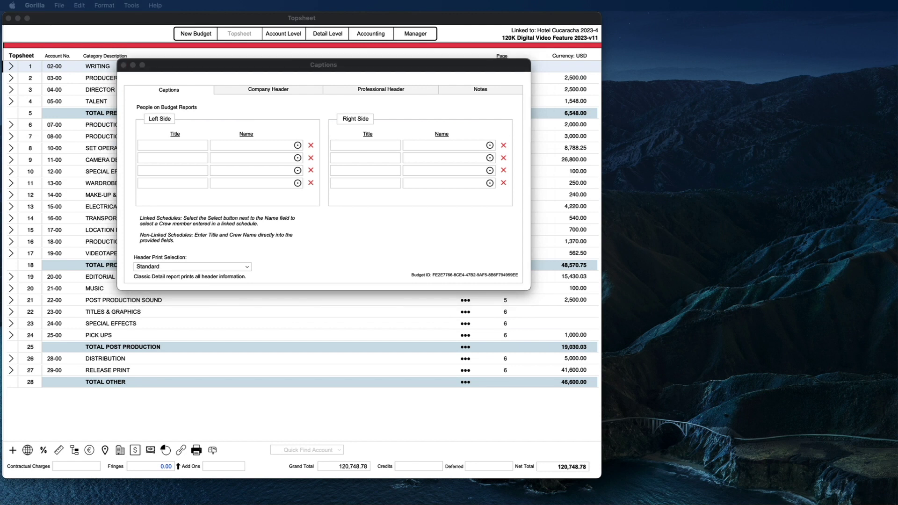
click(364, 252)
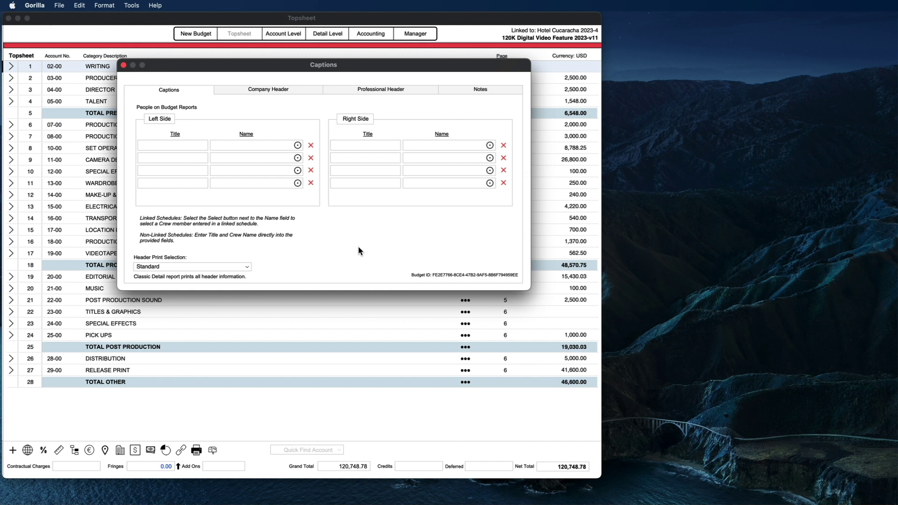
click(297, 145)
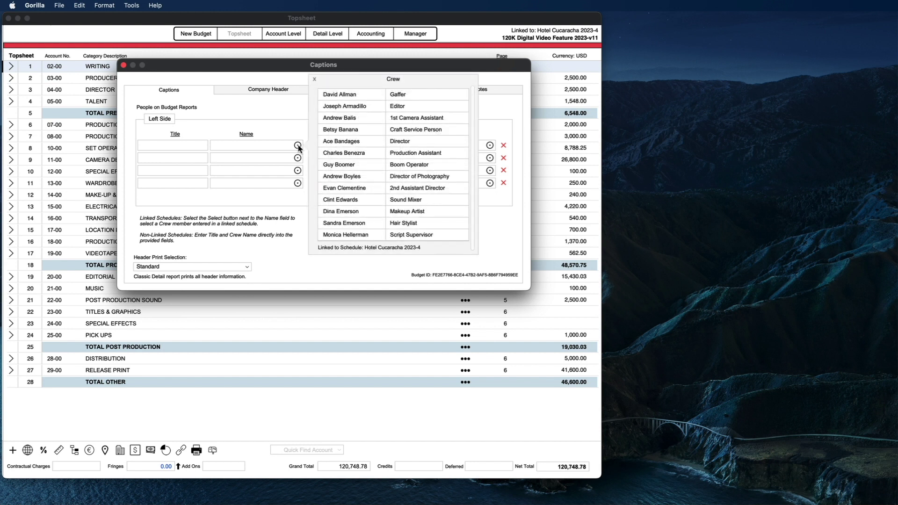
click(367, 142)
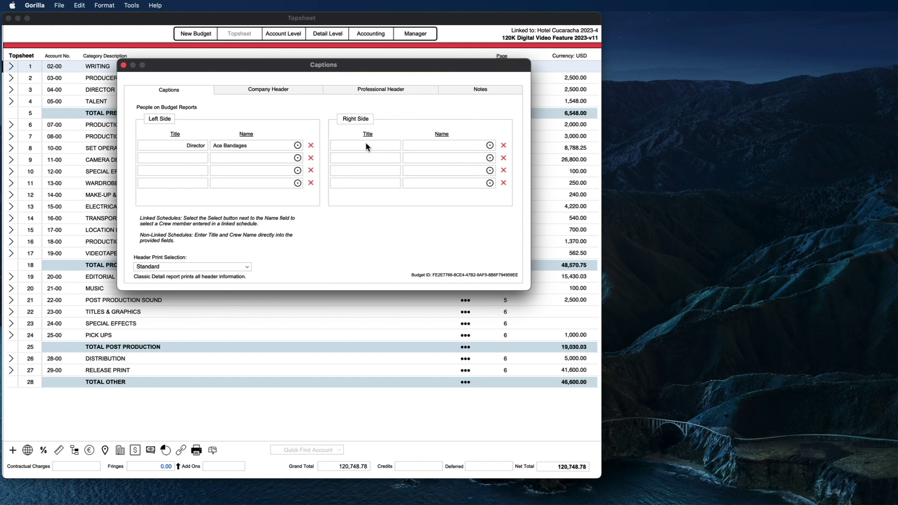
click(298, 158)
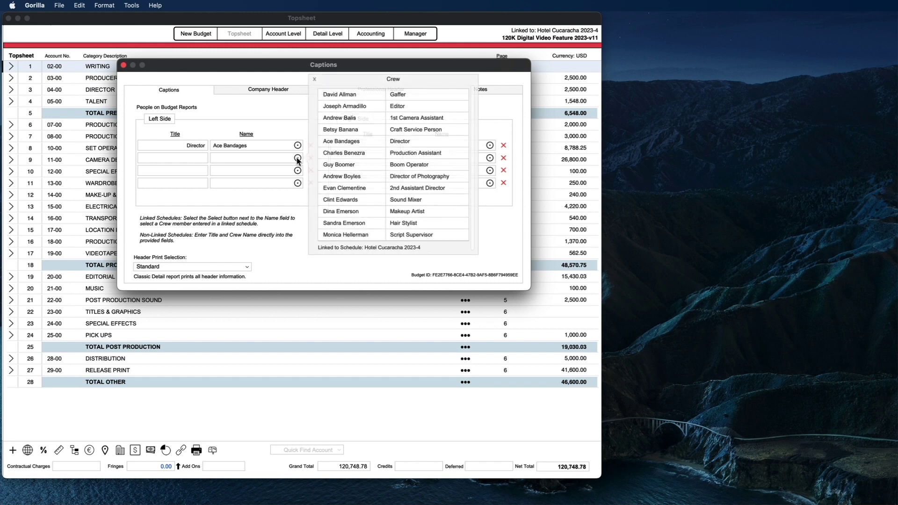
click(344, 176)
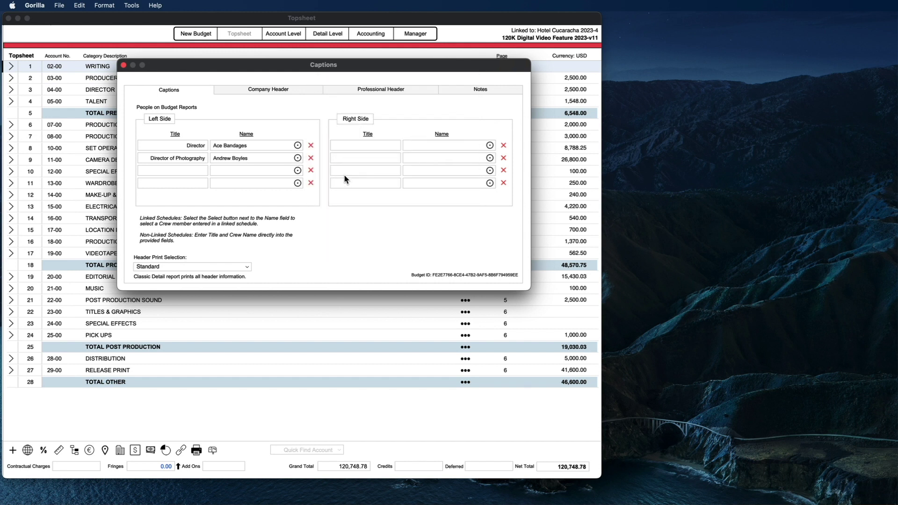
Step: Add the 1st Camera Assistant and 2nd Assistant Director from the crew to the right-side captions and check the Topsheet report preview
click(490, 145)
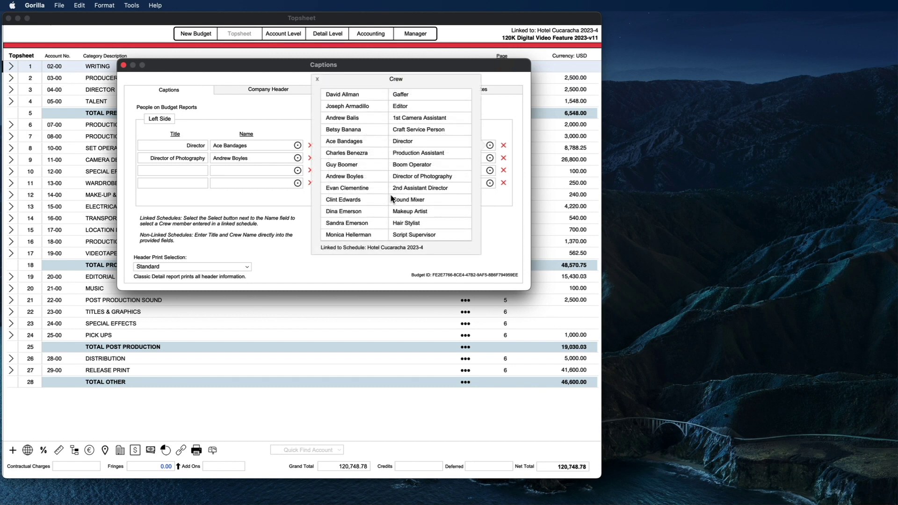
click(335, 119)
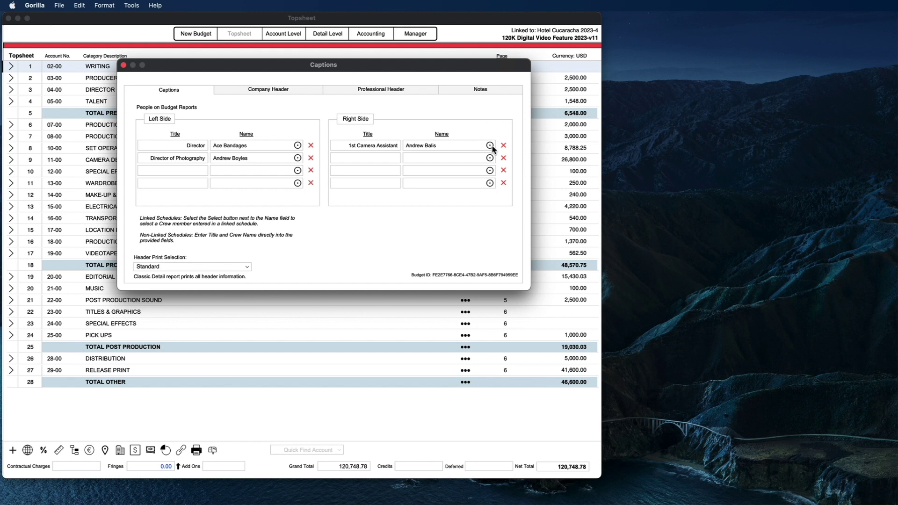
click(490, 159)
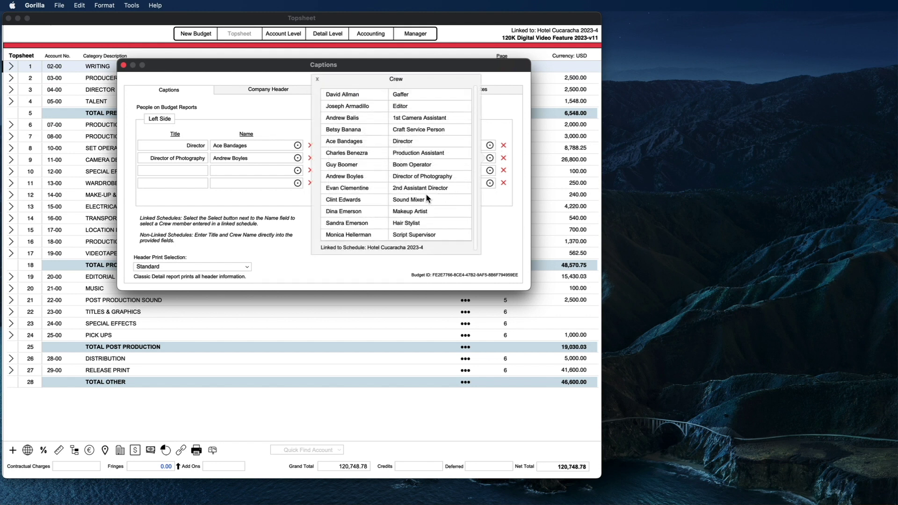
click(361, 188)
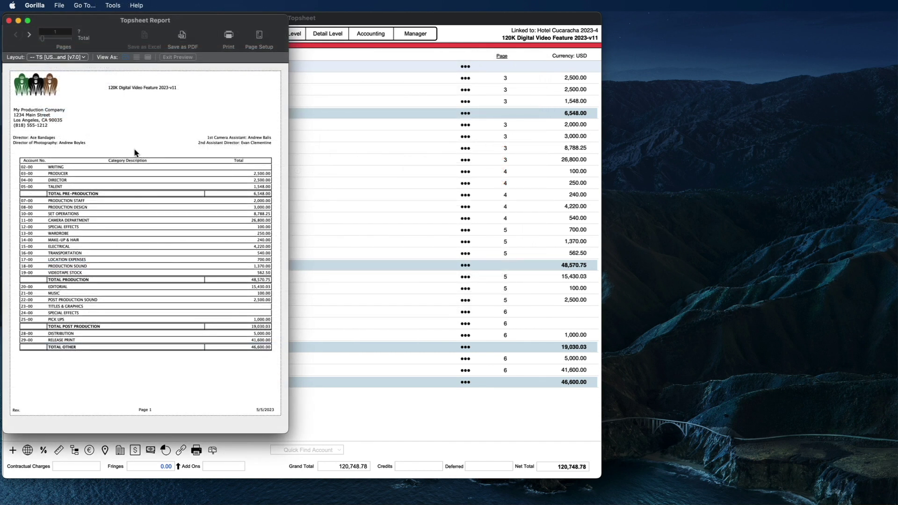
click(9, 21)
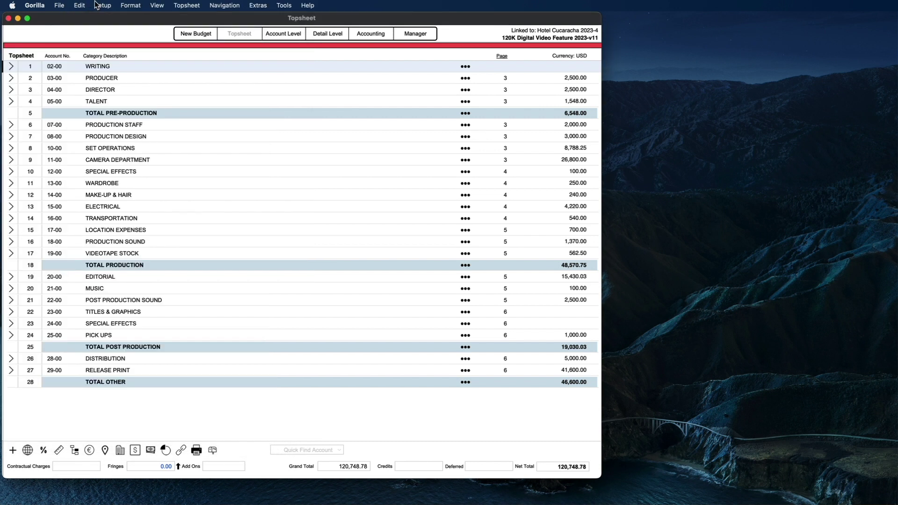
Step: Set the captions' header print selection to Captions Only and check the Topsheet report preview
click(102, 5)
click(101, 21)
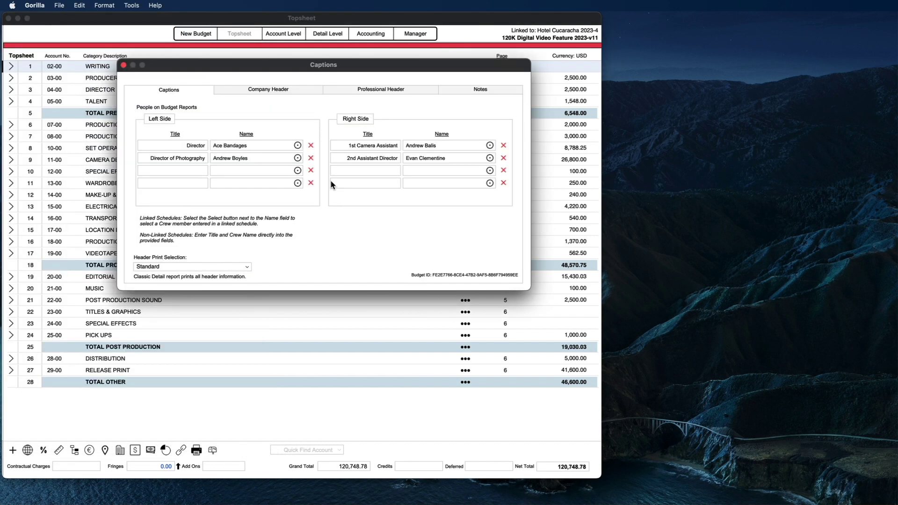
click(204, 267)
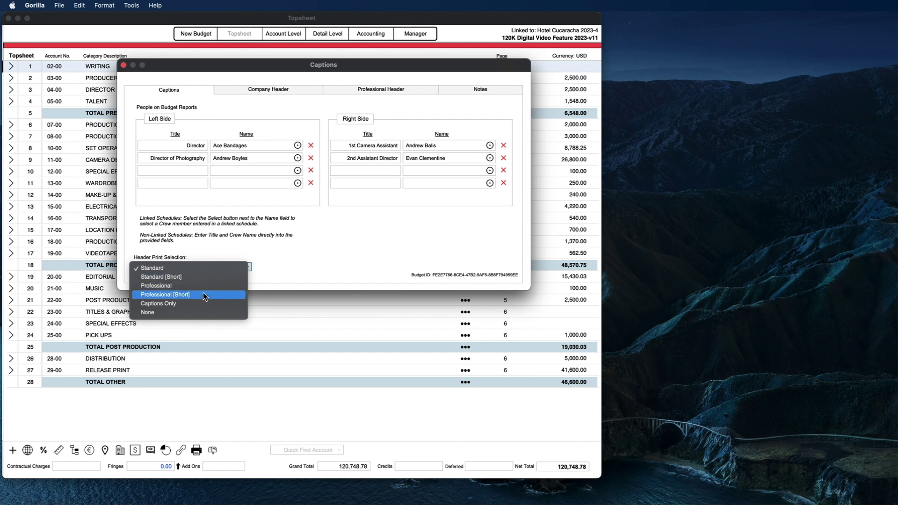
click(183, 305)
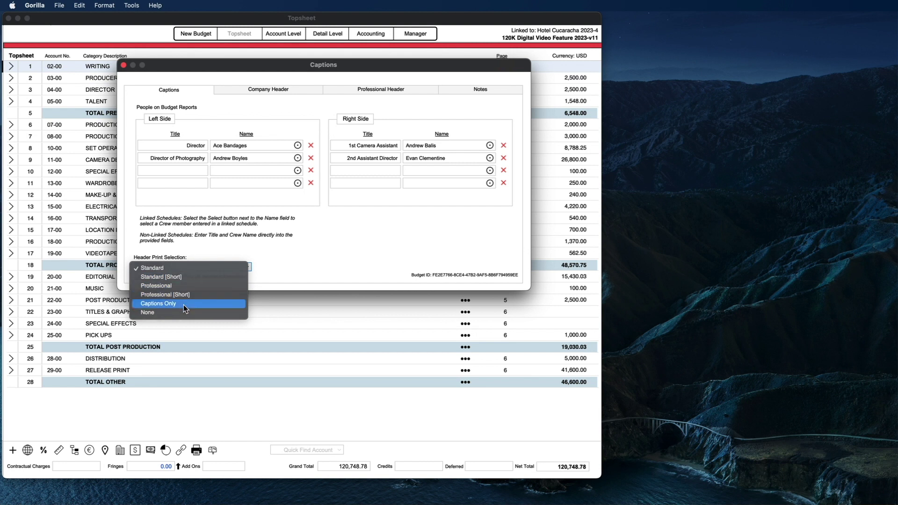
click(124, 65)
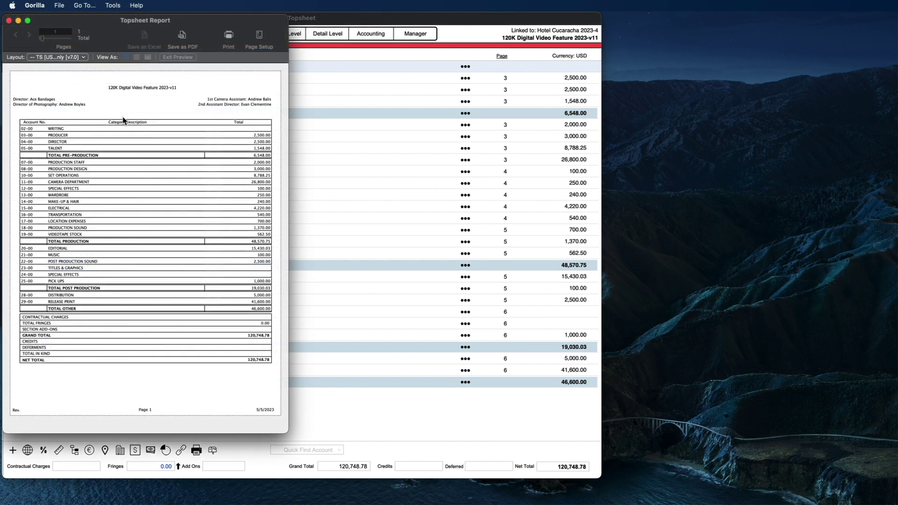
click(9, 20)
Step: Fill the professional header with Script Dated 6/1/2024, Budget Draft Dated 11/15/2024, and custom pairs Label 1/Text 1 and Label 2/Text 2
click(102, 5)
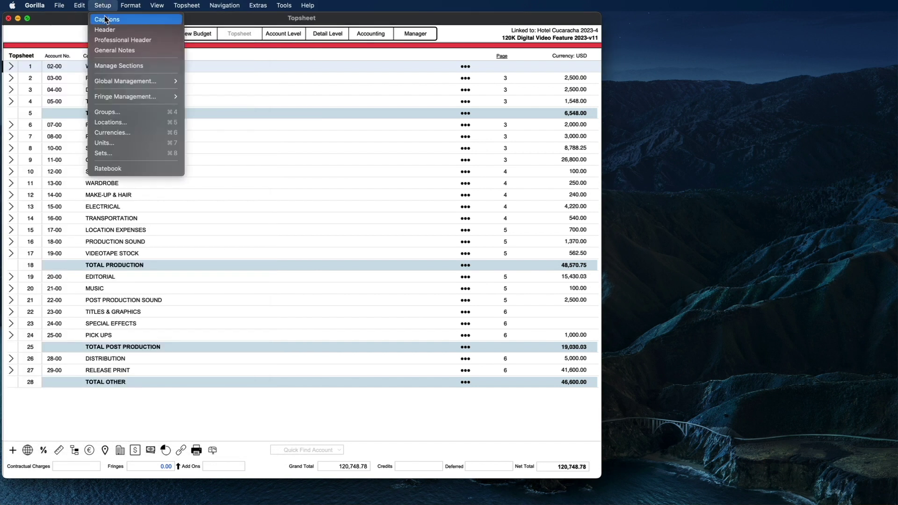
click(106, 19)
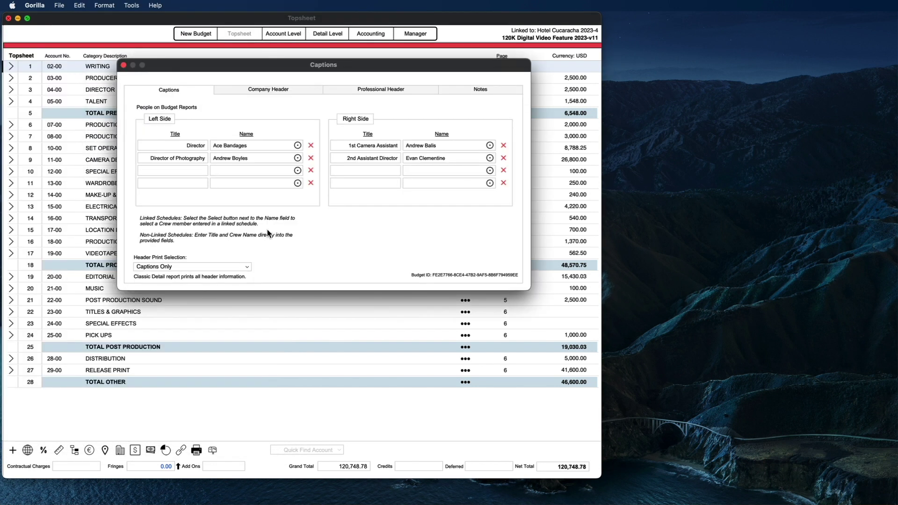
click(182, 267)
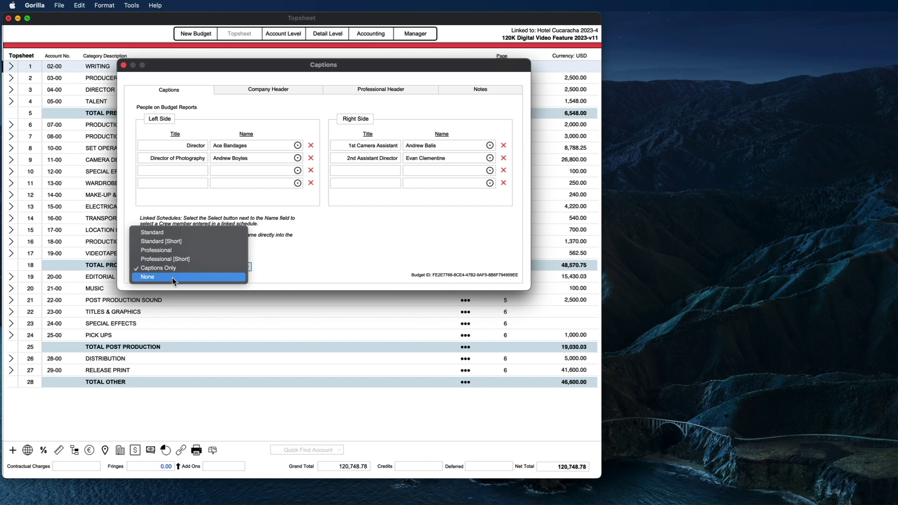
click(328, 243)
click(349, 88)
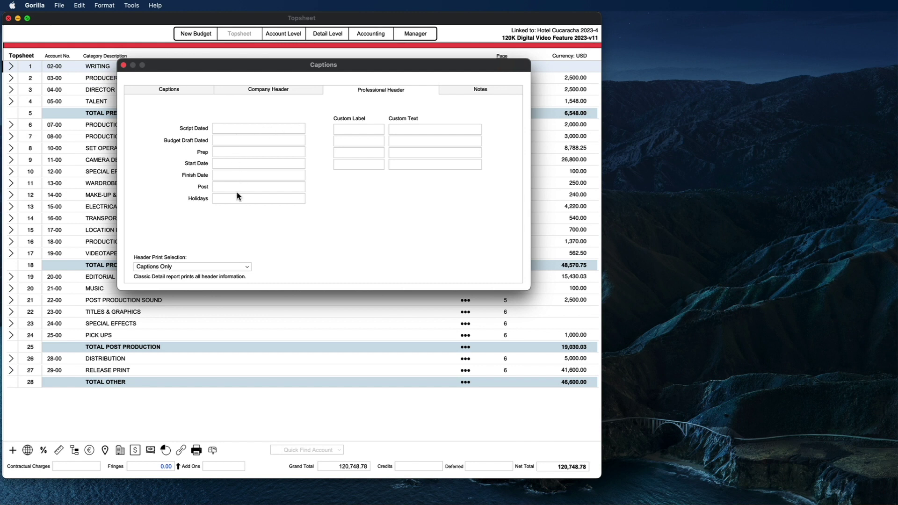
click(232, 127)
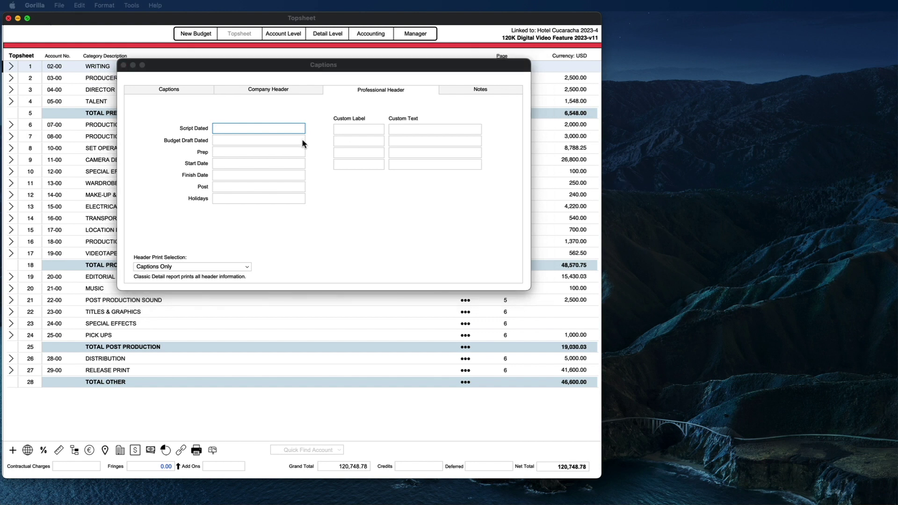
click(240, 129)
text(6/1/2024)
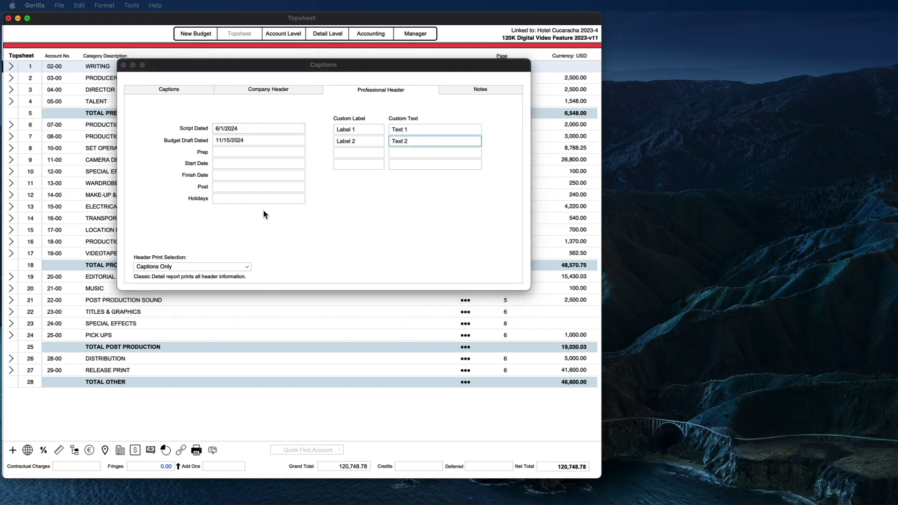
click(265, 214)
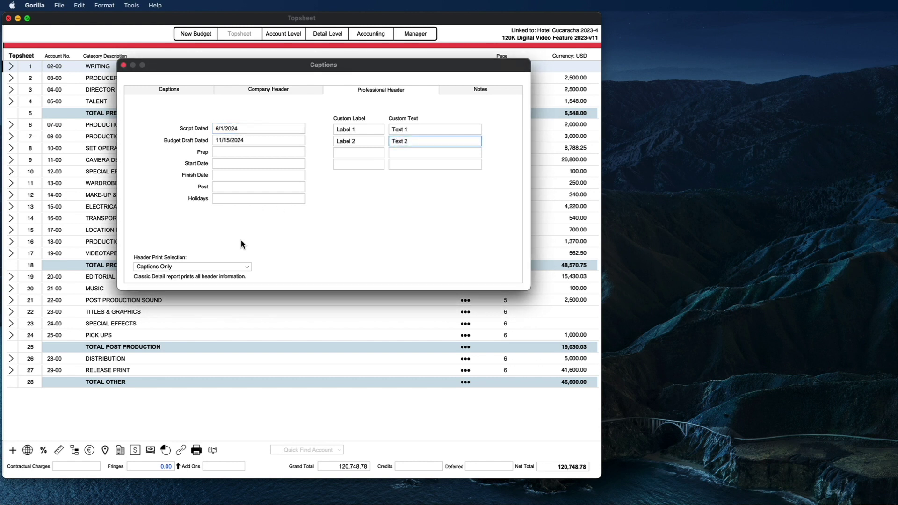
Step: Set the header print selection to Professional and check the Topsheet report preview
click(205, 270)
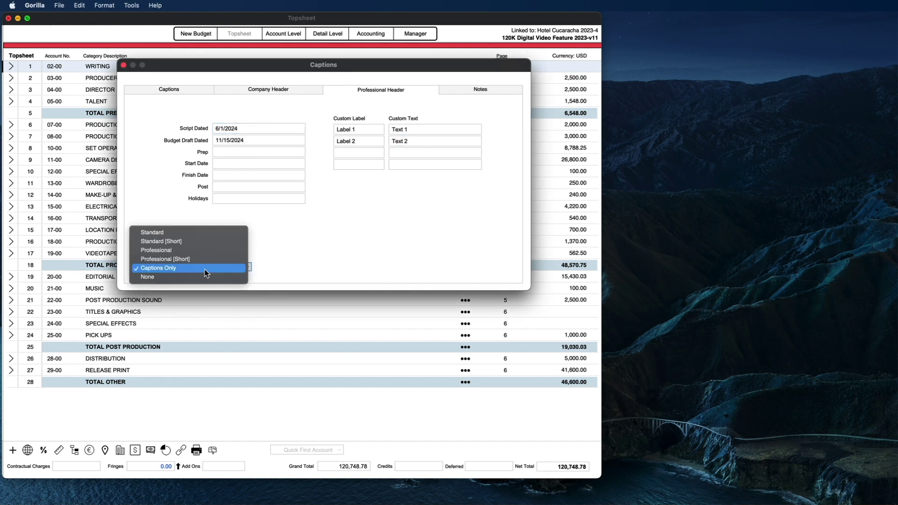
click(209, 233)
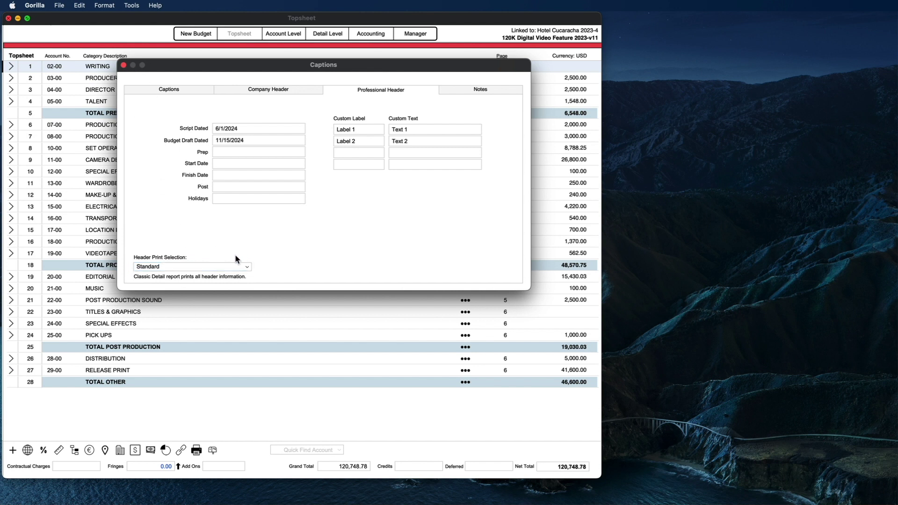
click(197, 266)
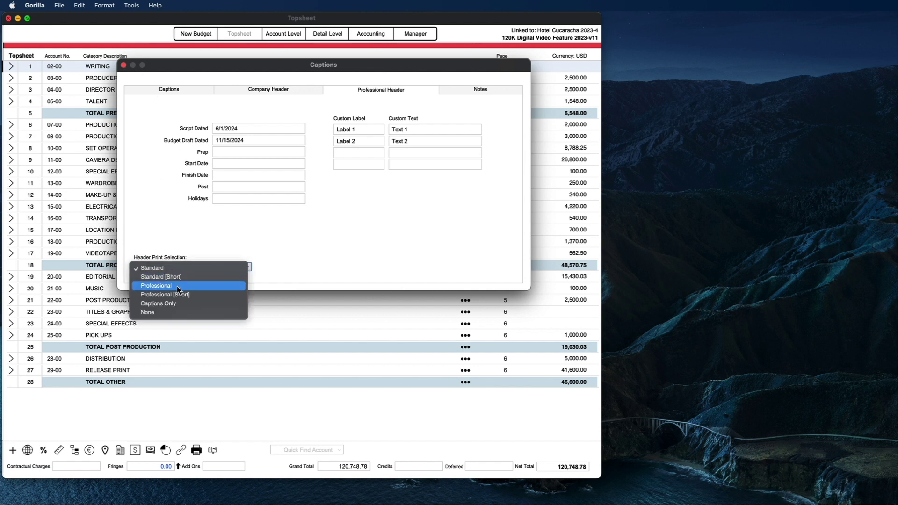
click(195, 287)
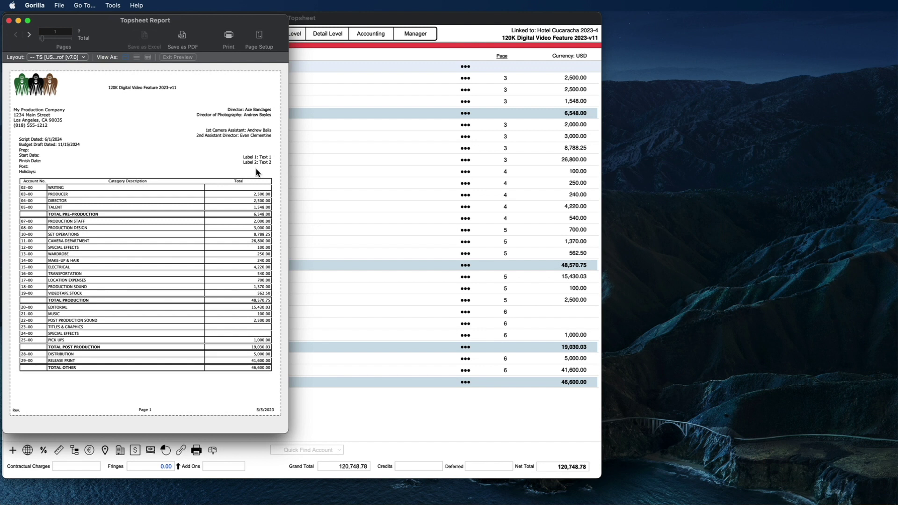
key(super+w)
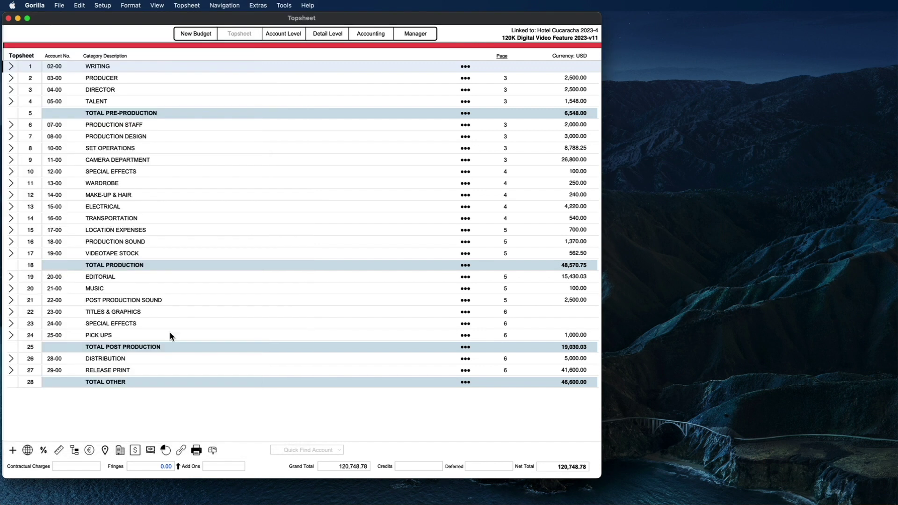
Step: Preview the Detail report with summary fringes and look through its first three pages for the header information
click(196, 451)
click(230, 391)
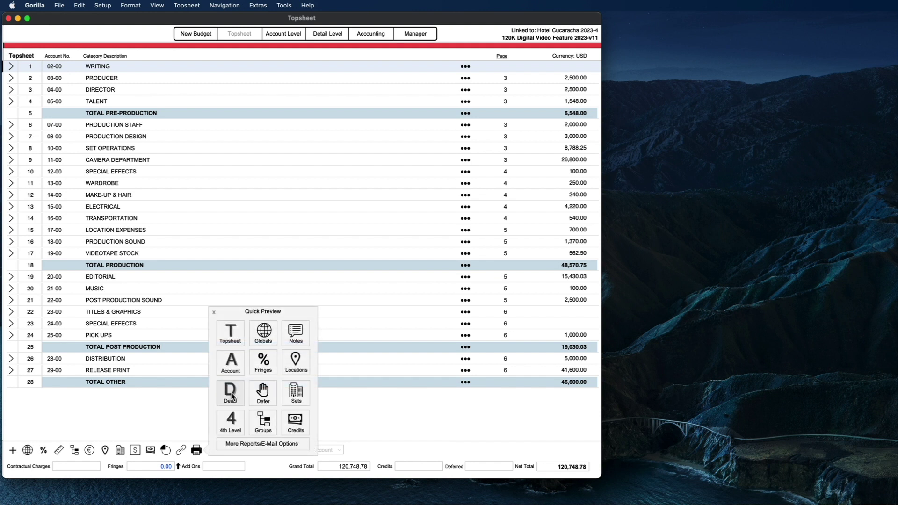
click(402, 222)
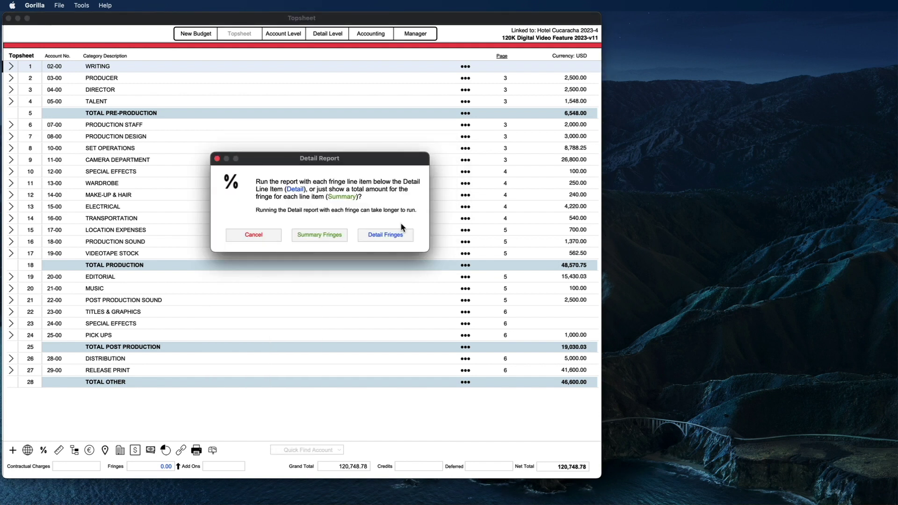
click(328, 235)
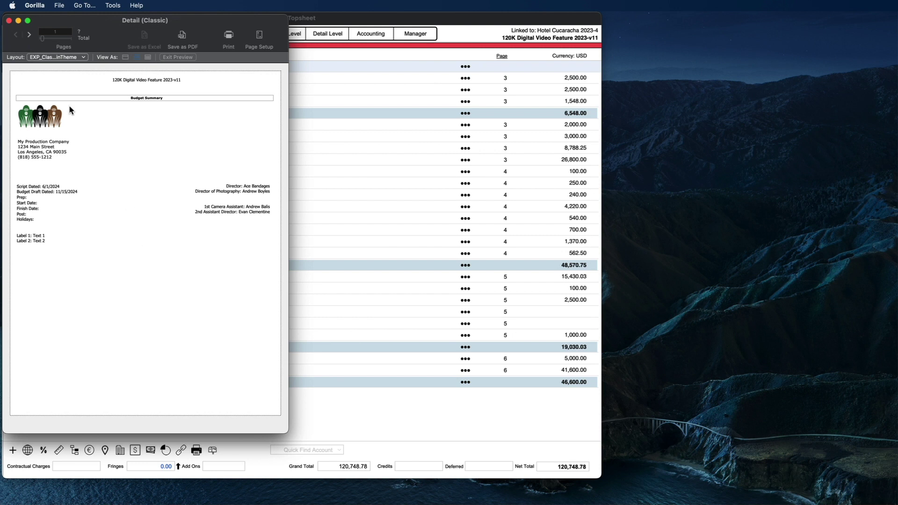
click(29, 36)
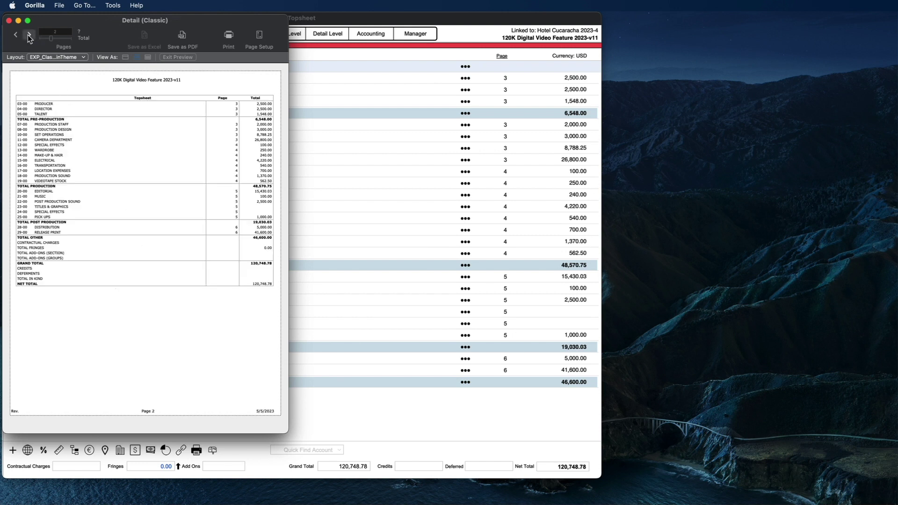
click(29, 36)
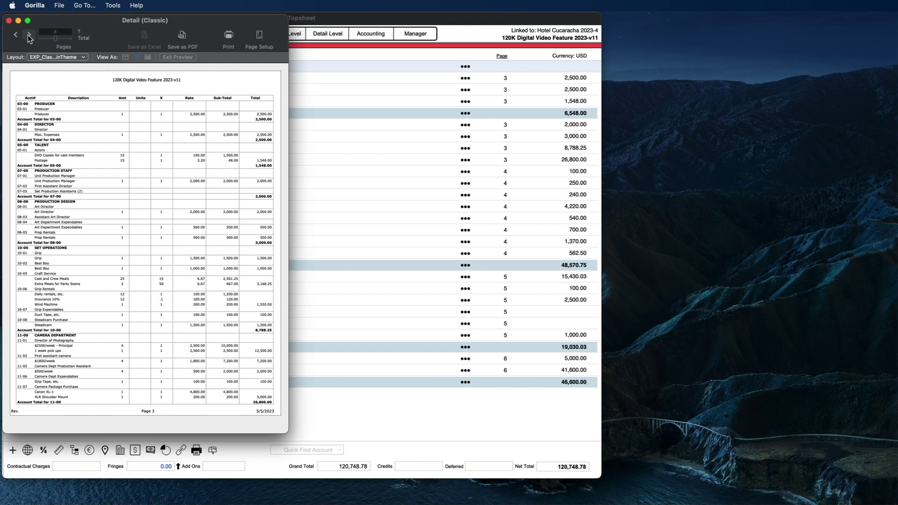
click(8, 21)
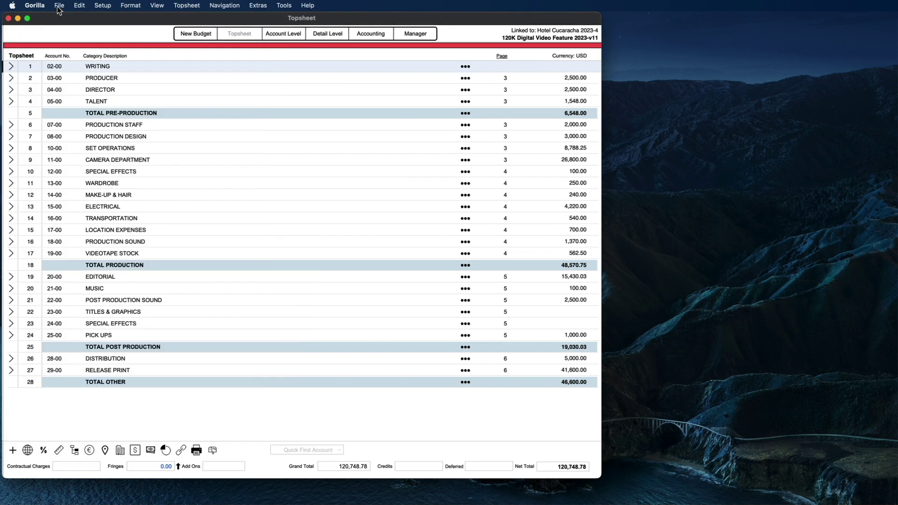
Step: Set the header print selection to Standard [Short] and check the header layout in the Topsheet report preview
click(103, 5)
click(110, 28)
click(189, 266)
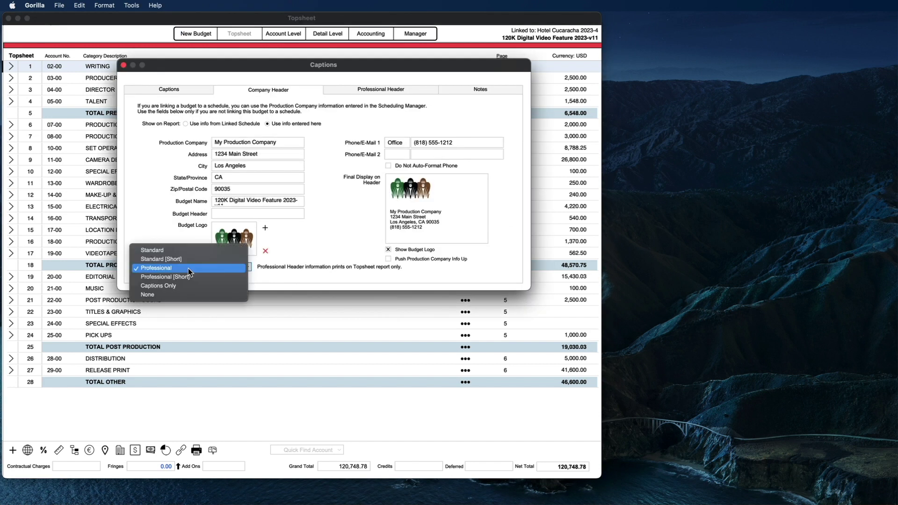
click(182, 260)
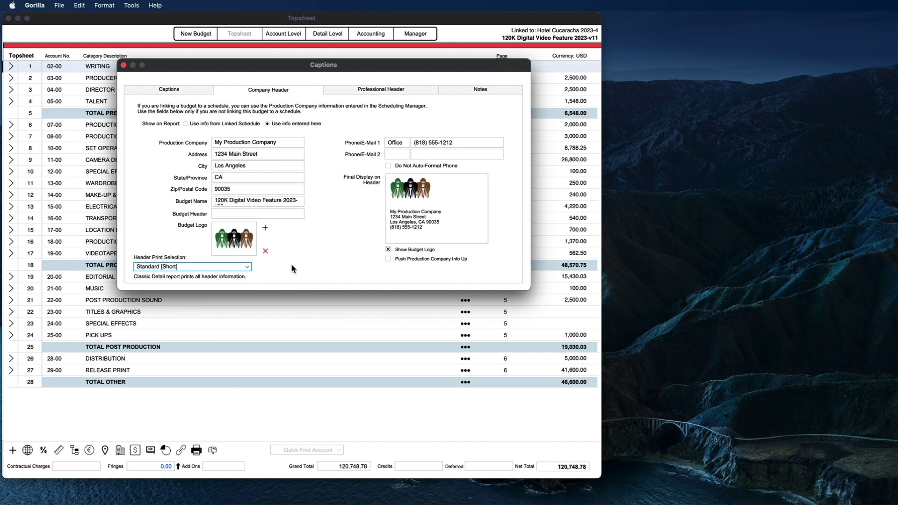
click(124, 65)
click(194, 449)
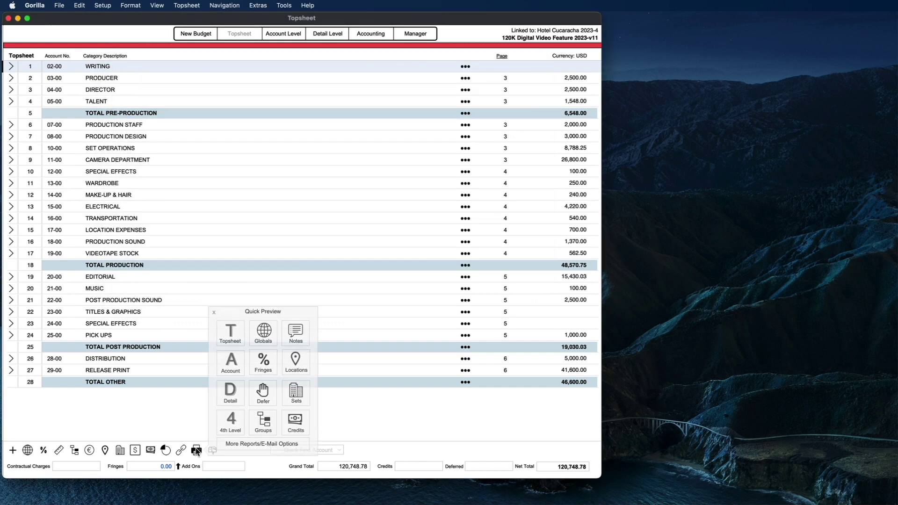
click(218, 330)
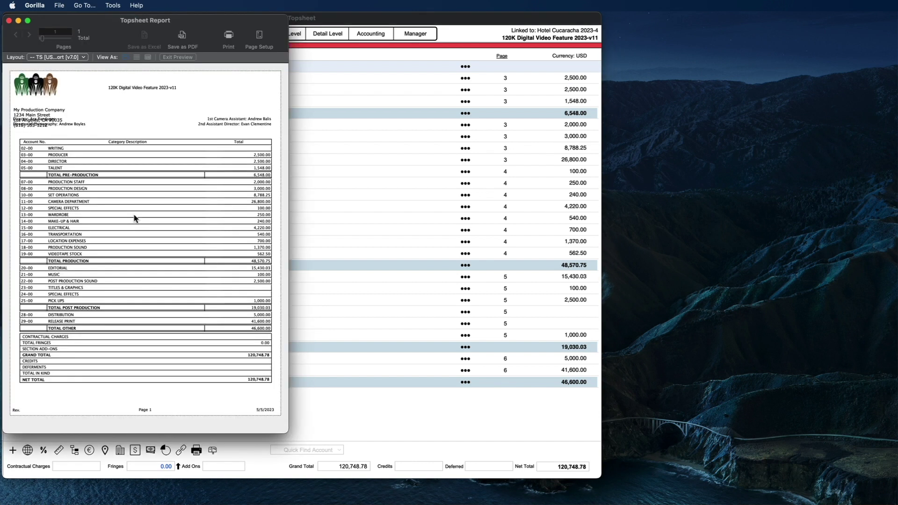
click(9, 21)
Step: Turn off showing the budget logo in the company header and check the Topsheet report preview
click(103, 5)
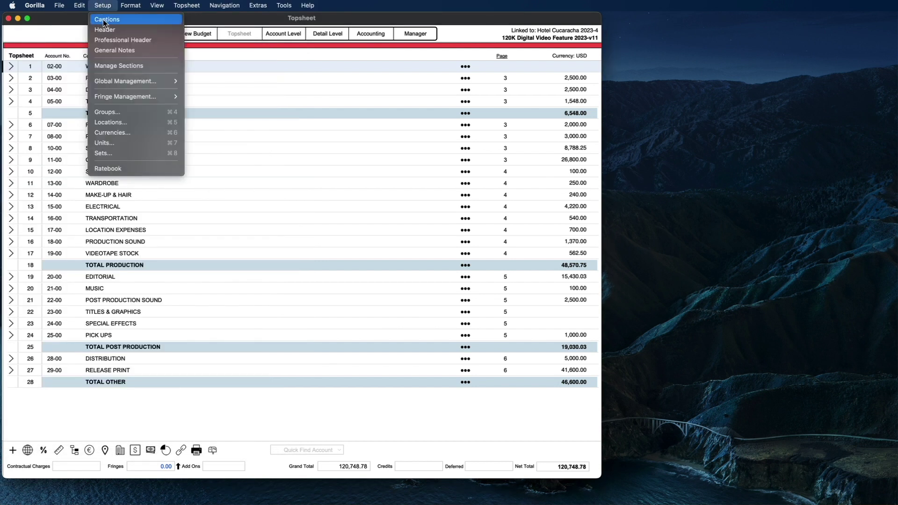
click(104, 29)
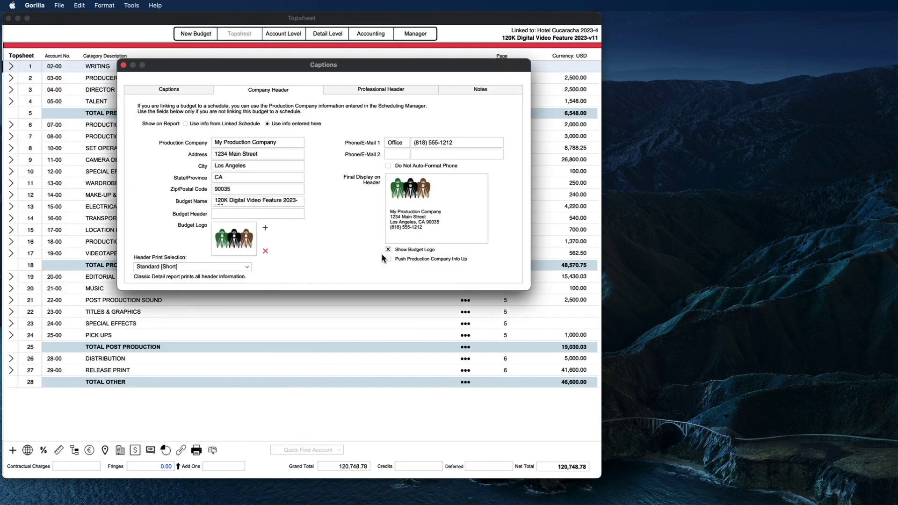
click(388, 250)
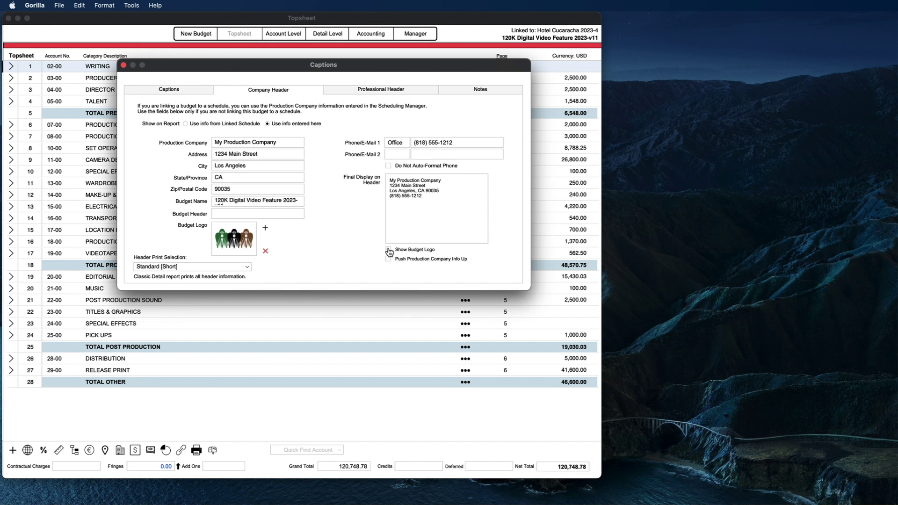
click(124, 67)
click(201, 451)
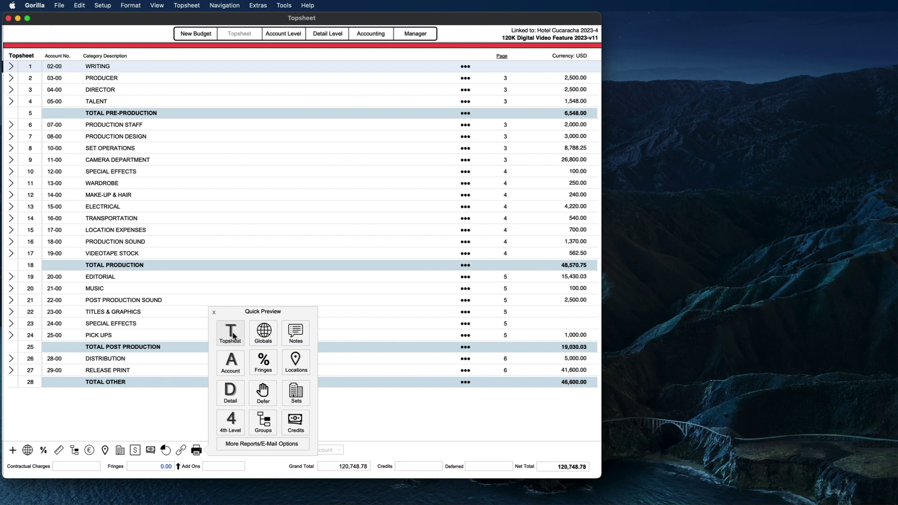
click(230, 337)
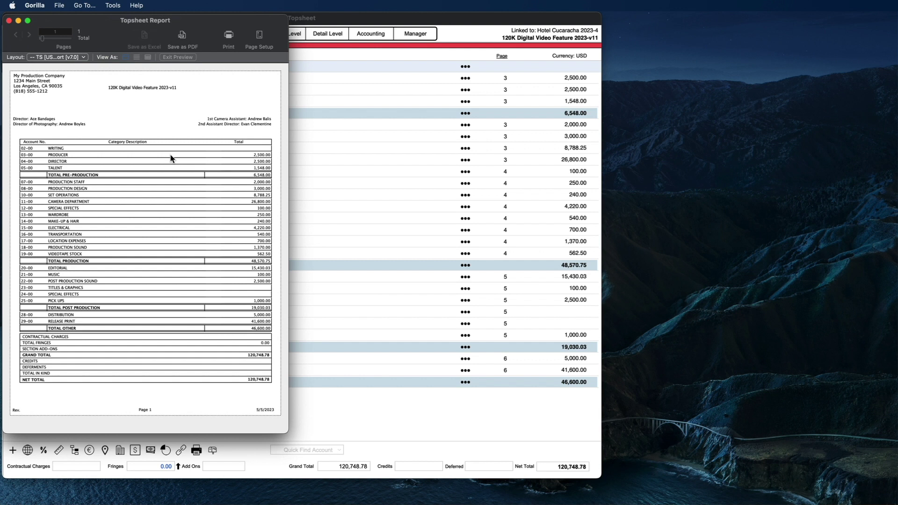
click(8, 21)
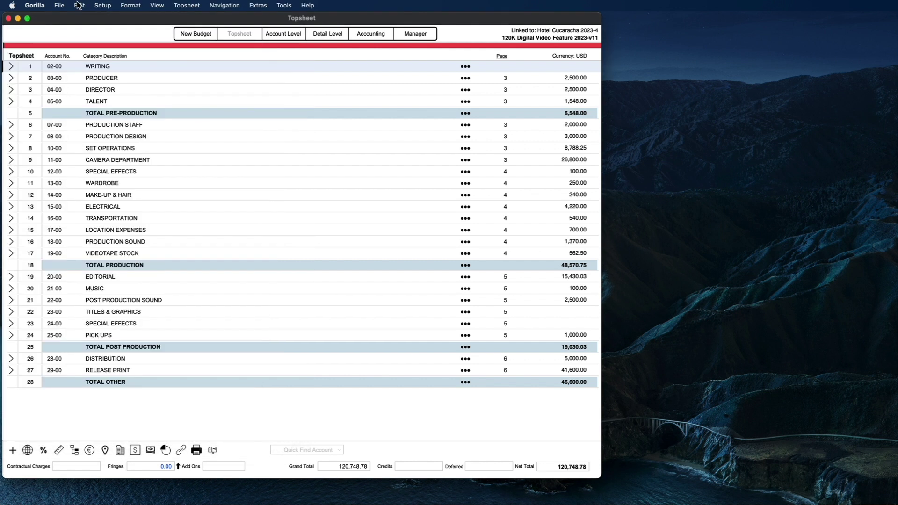
Step: Enter "Notes entered here" as the general budget notes
click(103, 5)
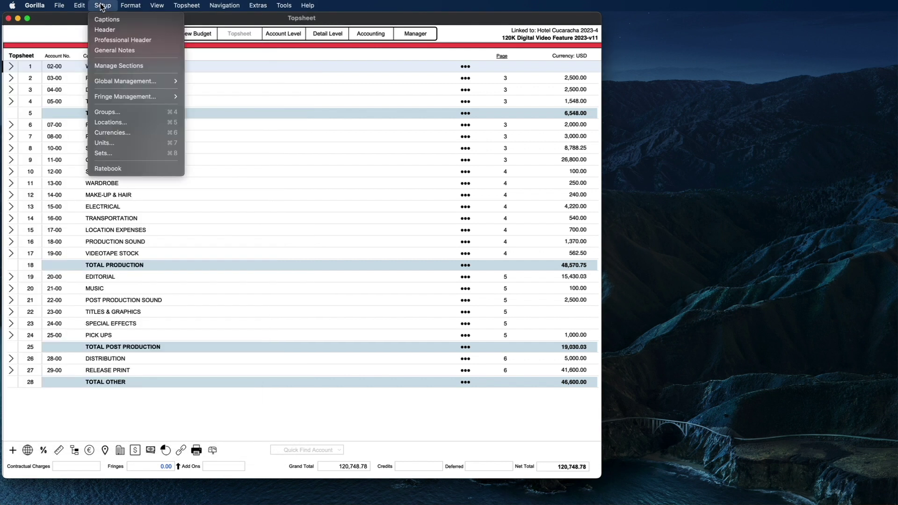
click(107, 29)
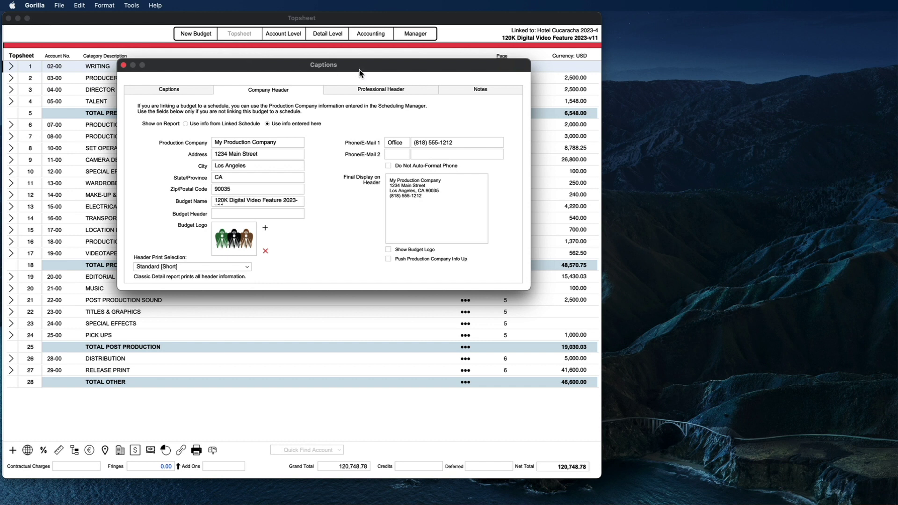
click(465, 89)
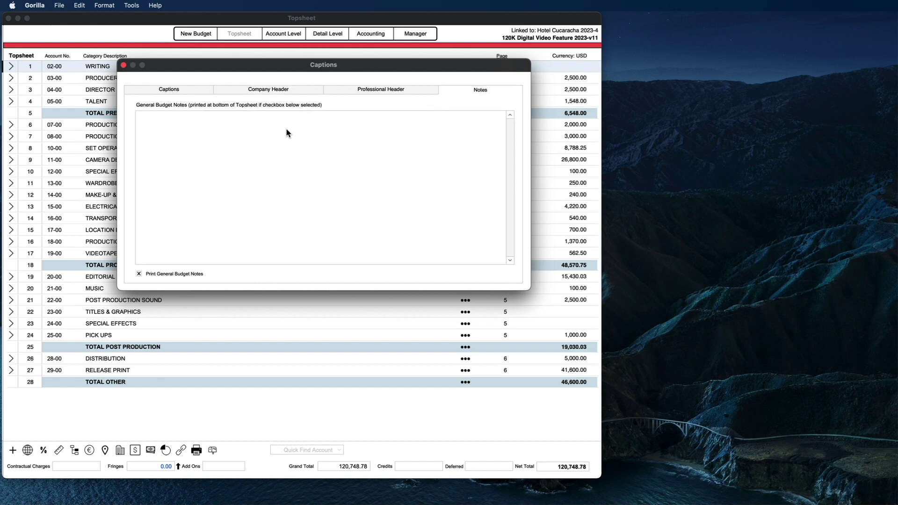
click(170, 129)
key(BackSpace)
text(Notes)
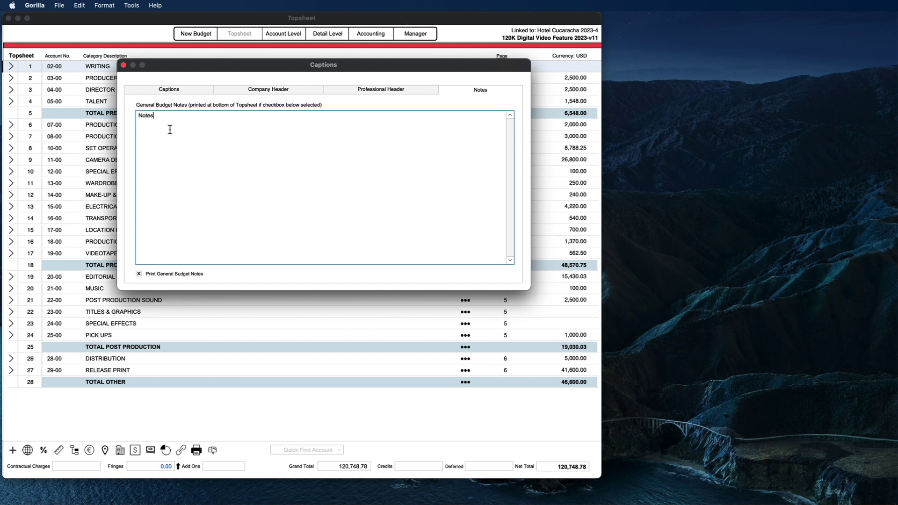
text( entered here)
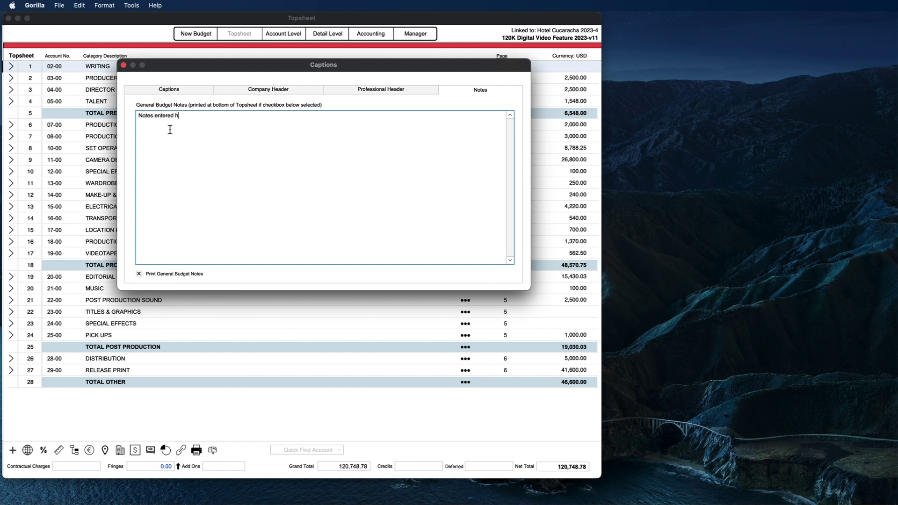